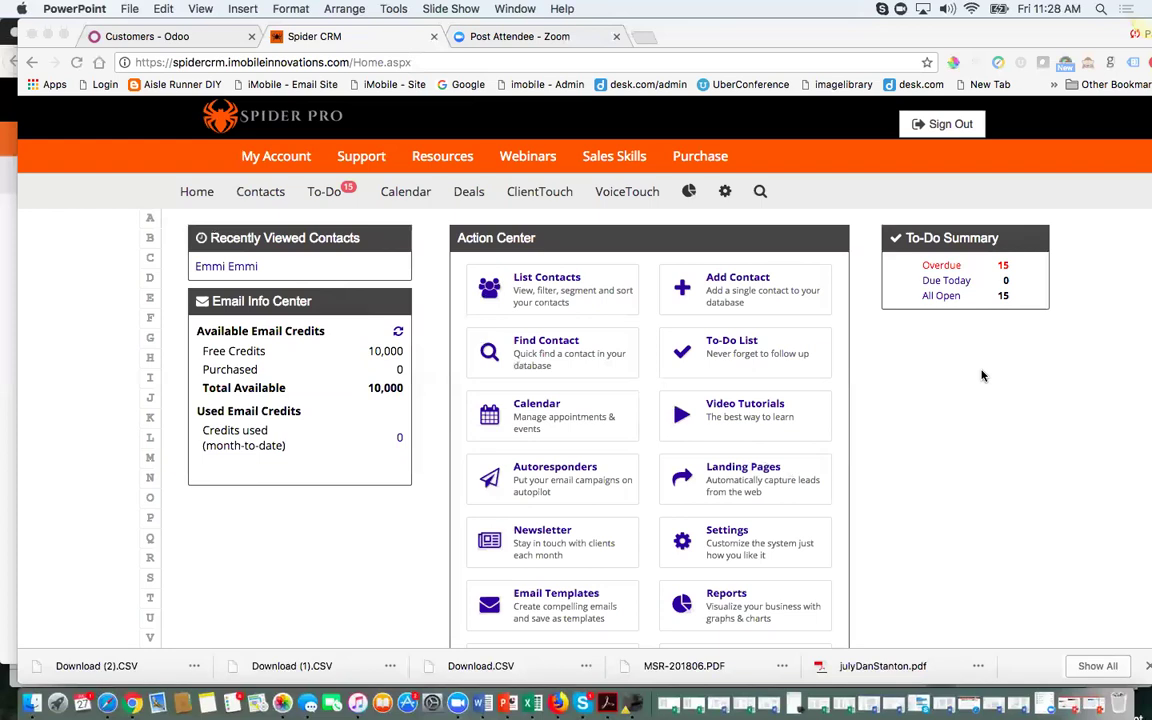
# Step: Open the CRM settings and review the list of contact categories
pyautogui.scroll(-1, 981, 376)
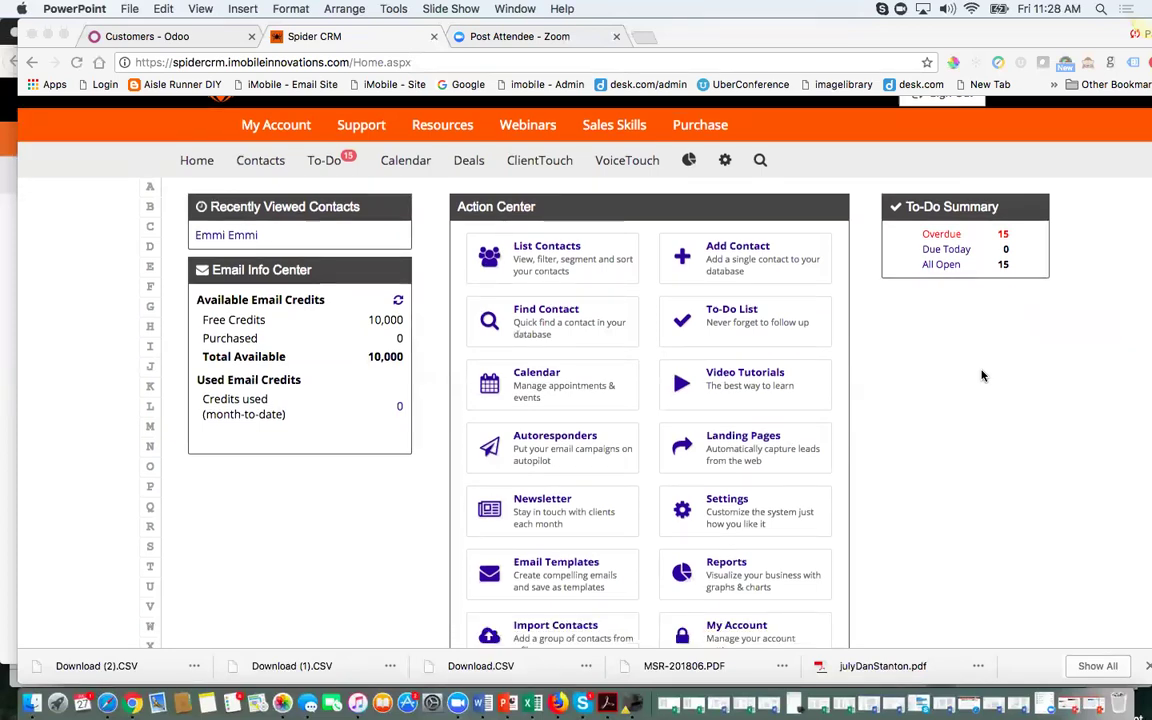
pyautogui.scroll(1, 981, 376)
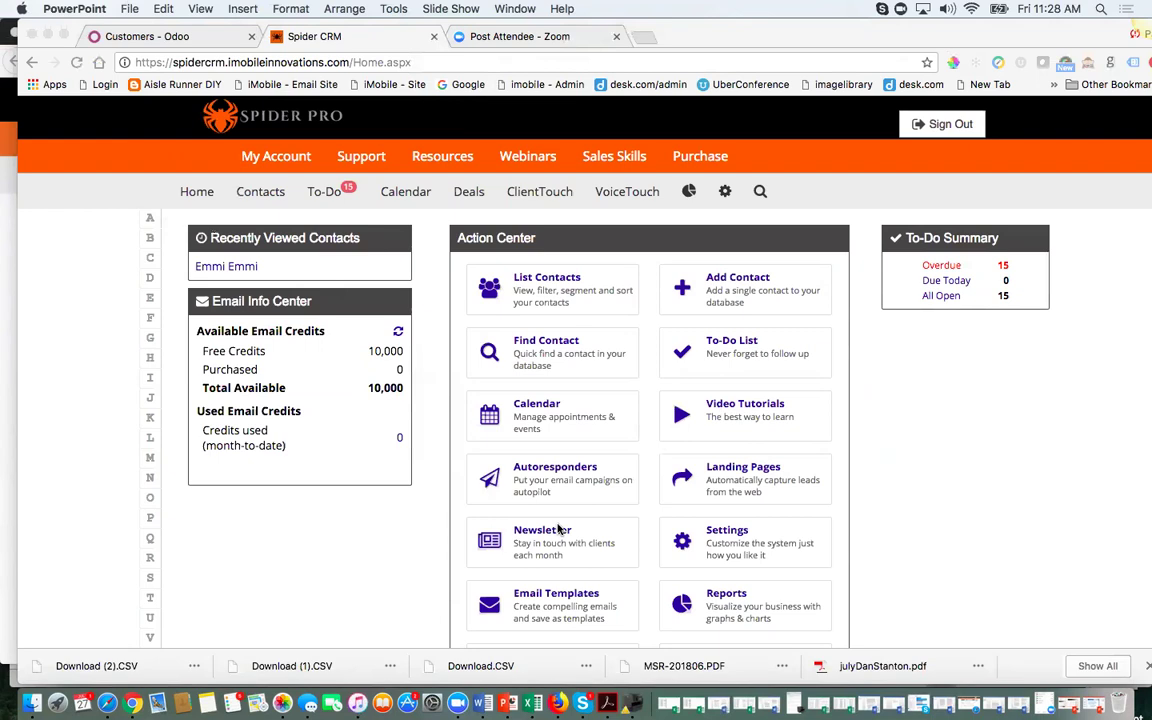
pyautogui.click(724, 194)
pyautogui.click(724, 194)
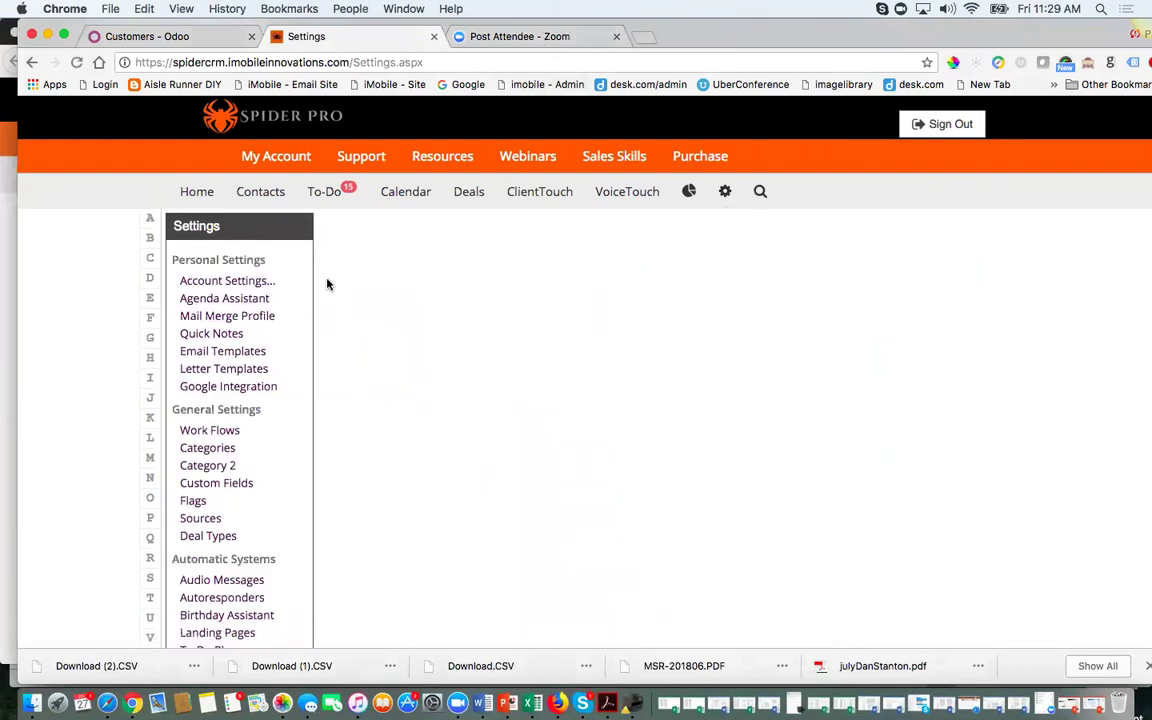
pyautogui.click(204, 450)
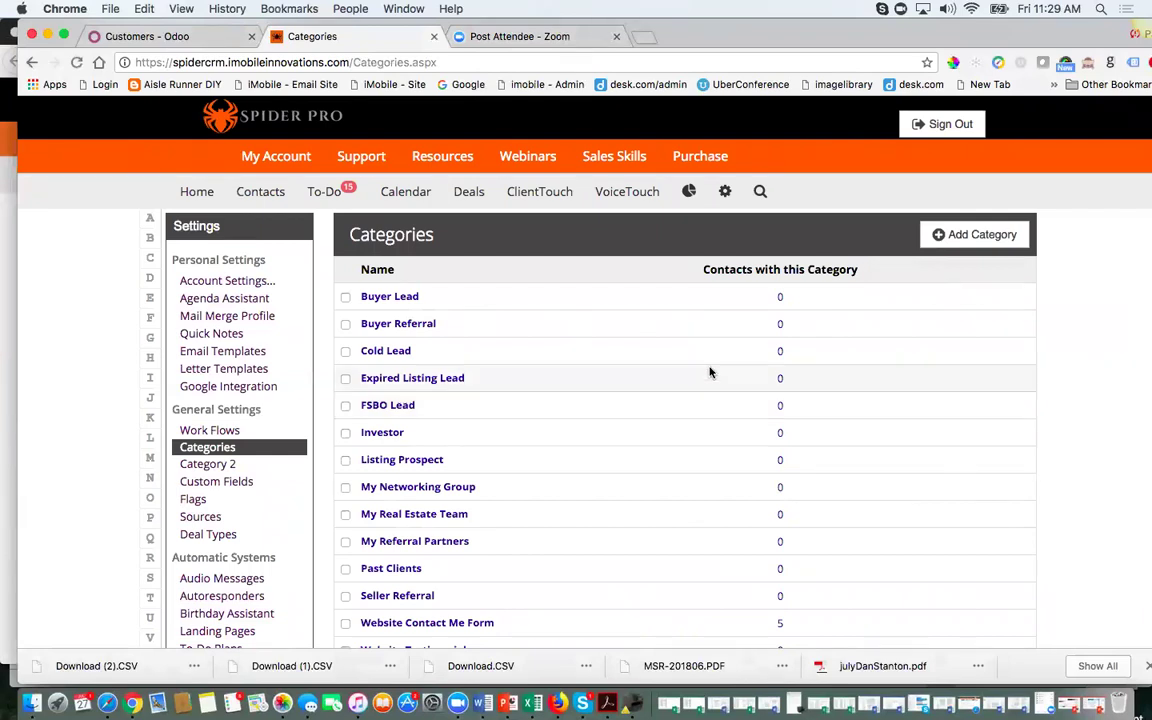
pyautogui.scroll(-2, 575, 521)
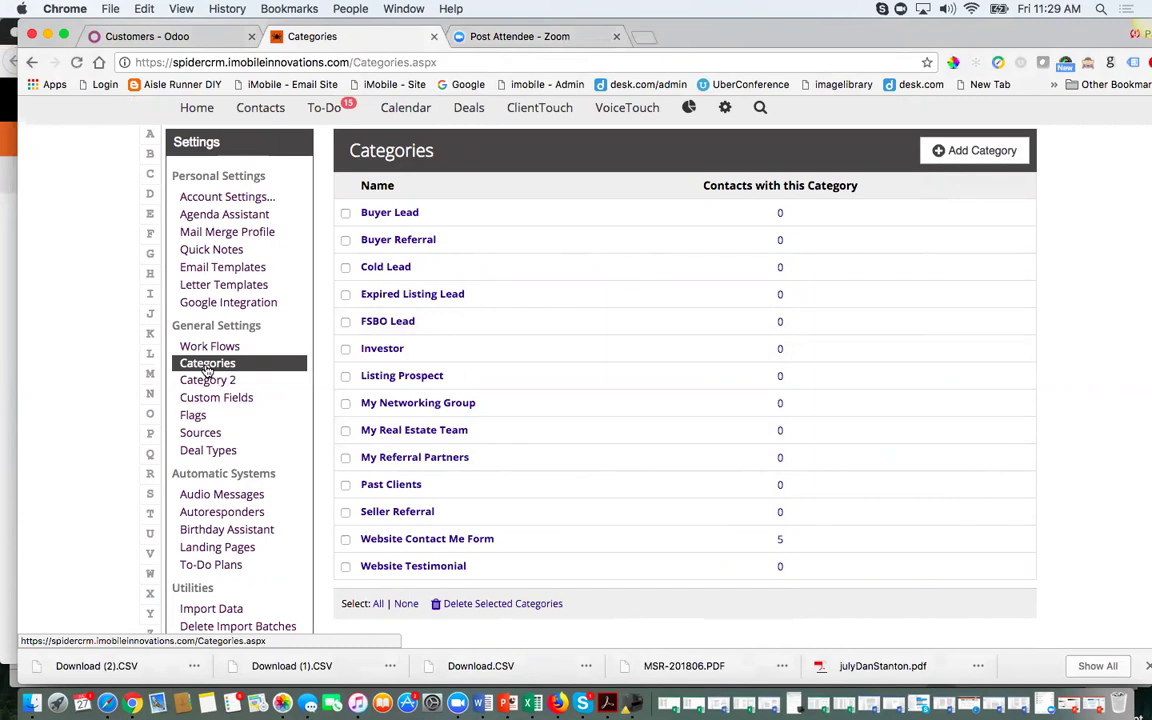
# Step: Switch to Firefox and open the sixth recent contact, the one categorised as SpiderSite Client
pyautogui.click(557, 703)
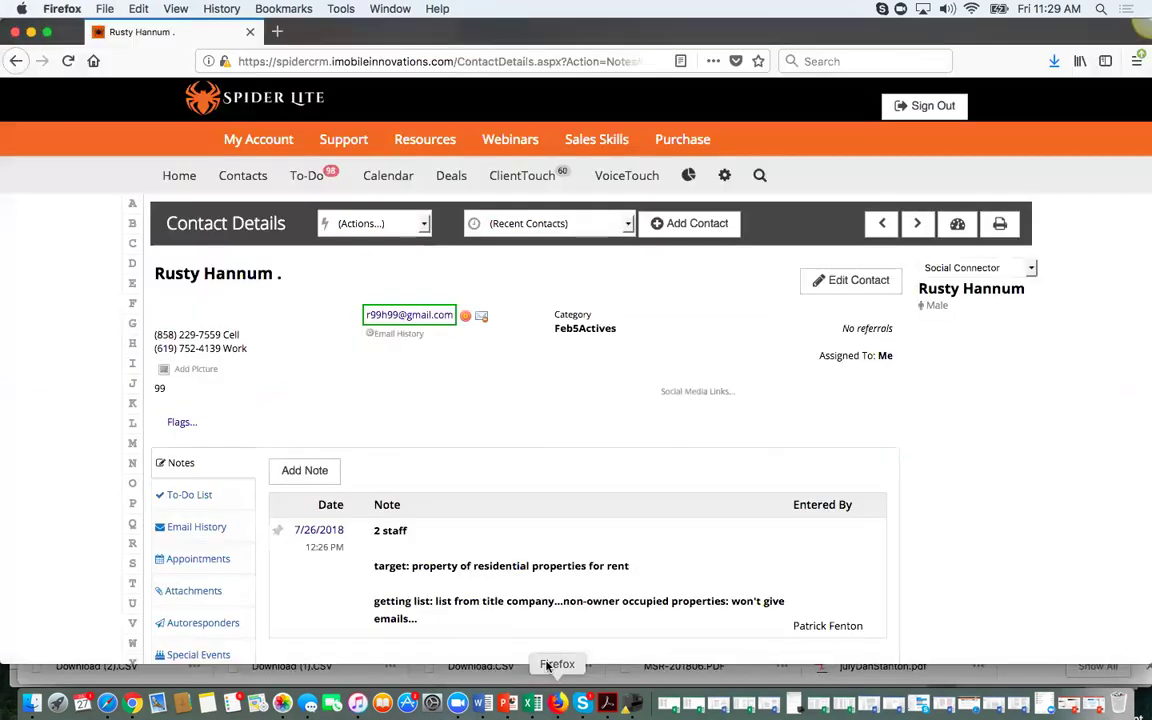
pyautogui.scroll(-1, 800, 433)
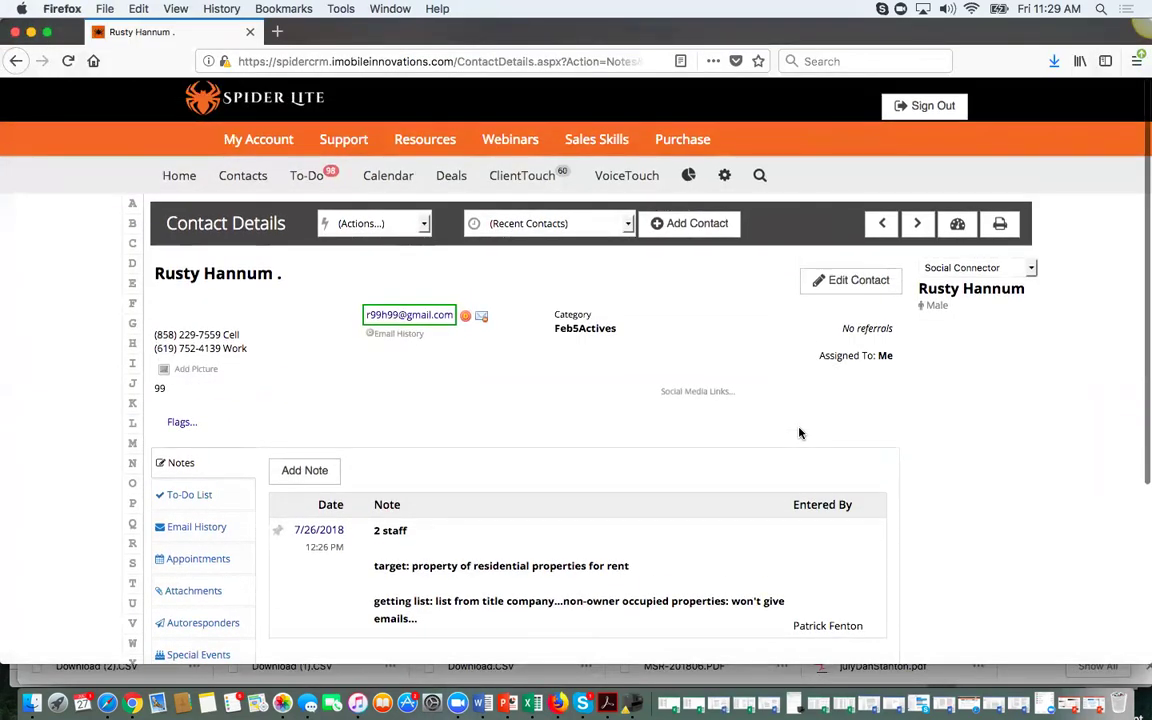
pyautogui.click(254, 181)
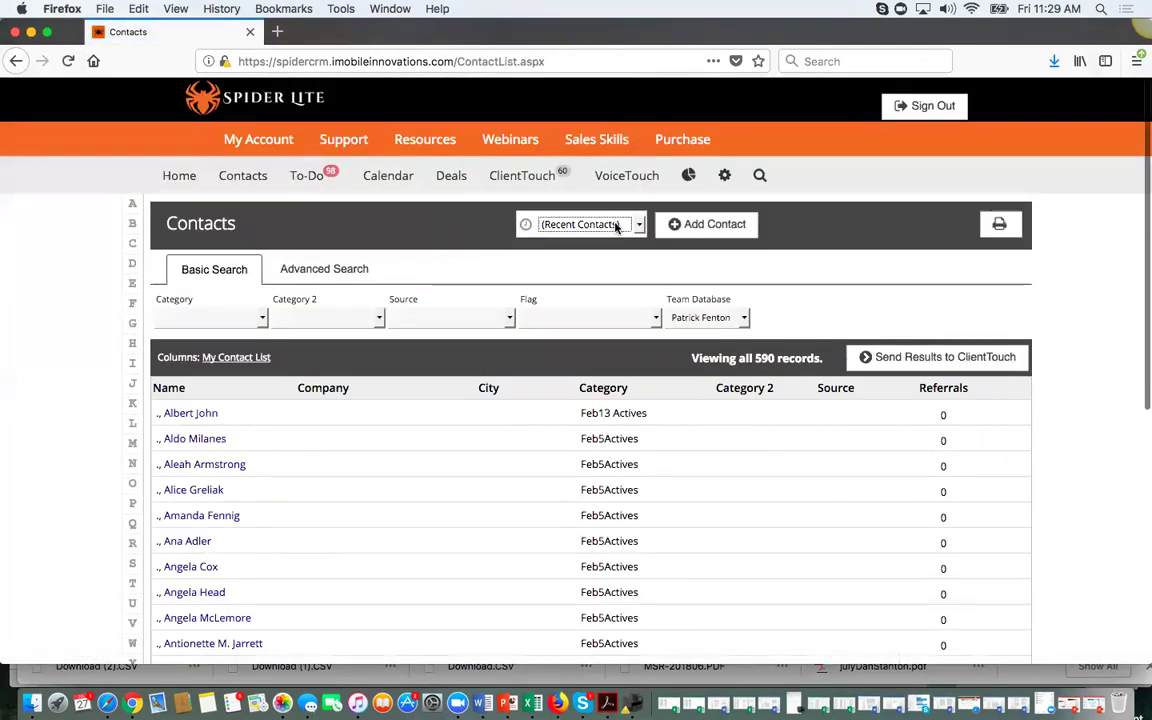
pyautogui.click(610, 224)
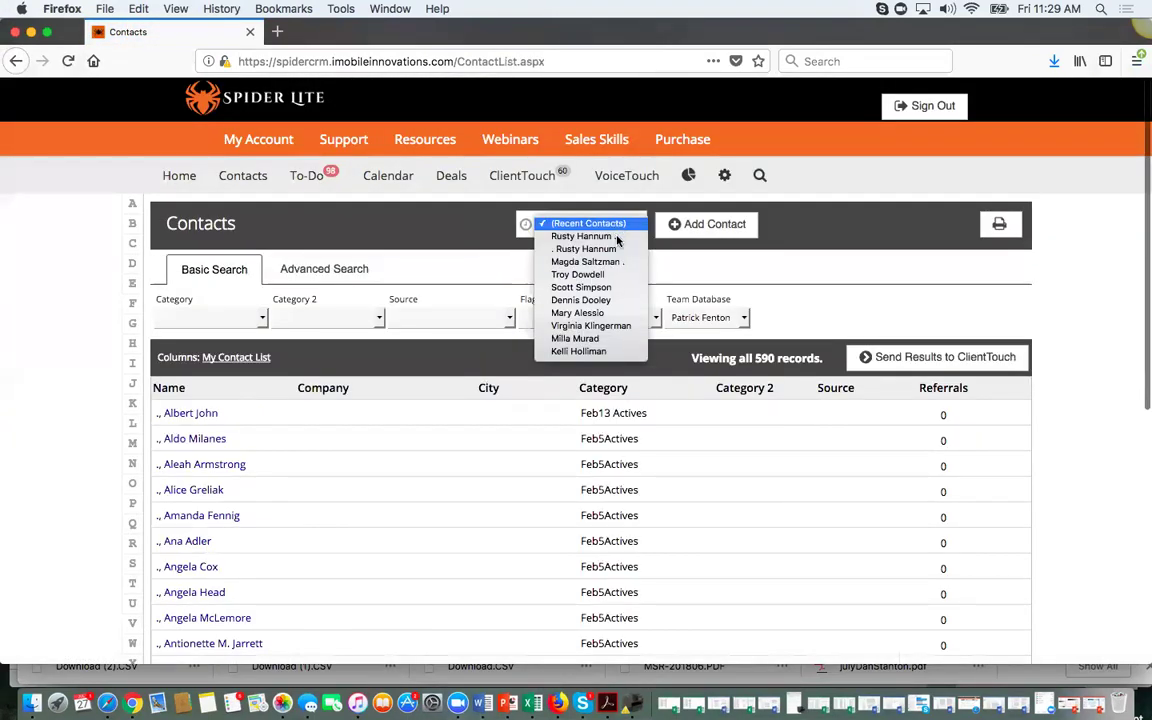
pyautogui.click(611, 301)
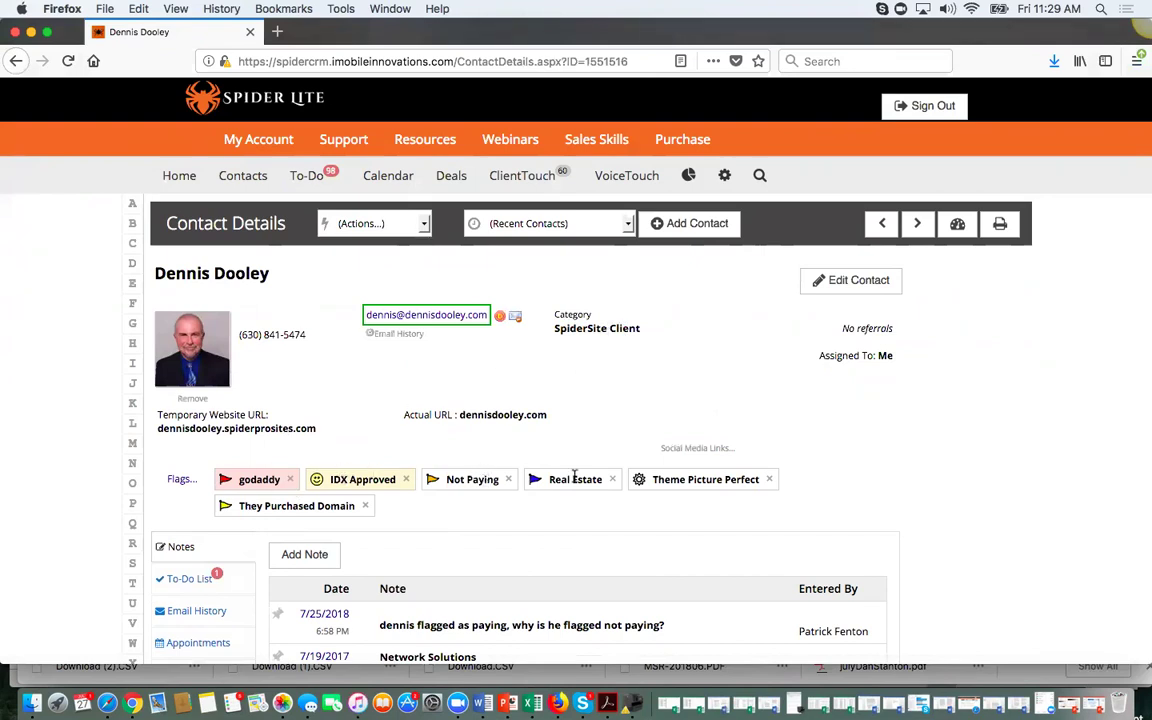
# Step: Replace the contact's Not Paying flag with the PAID flag and save the contact
pyautogui.click(843, 282)
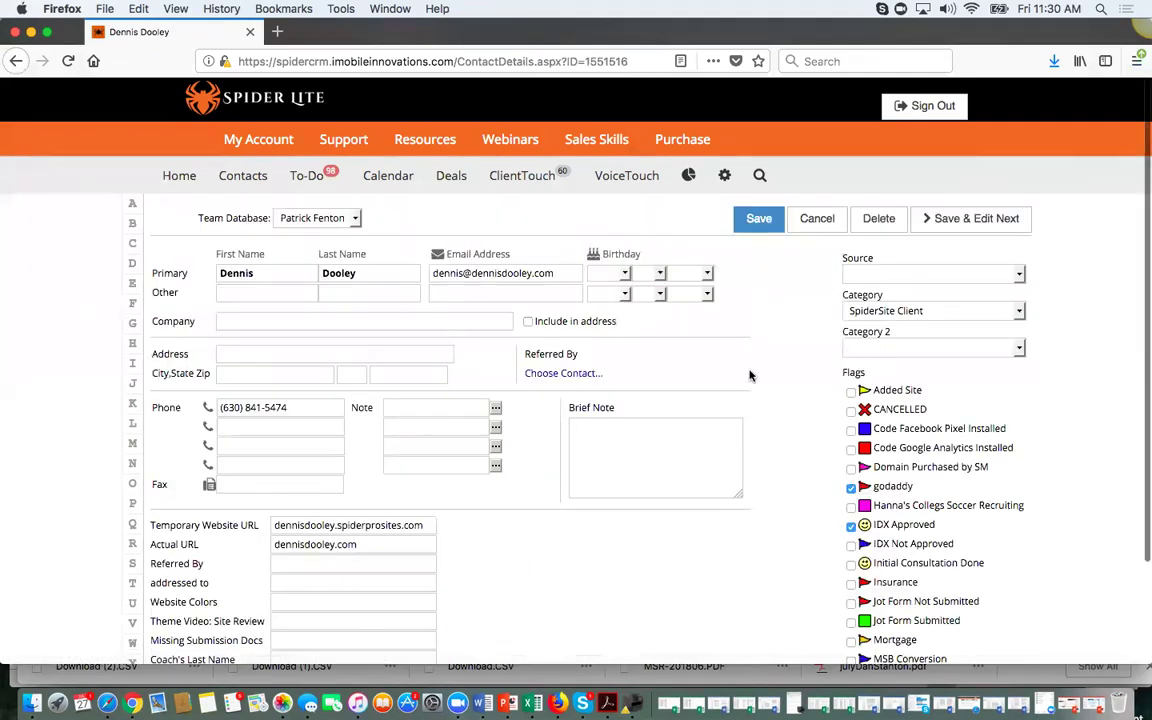
pyautogui.scroll(-2, 845, 563)
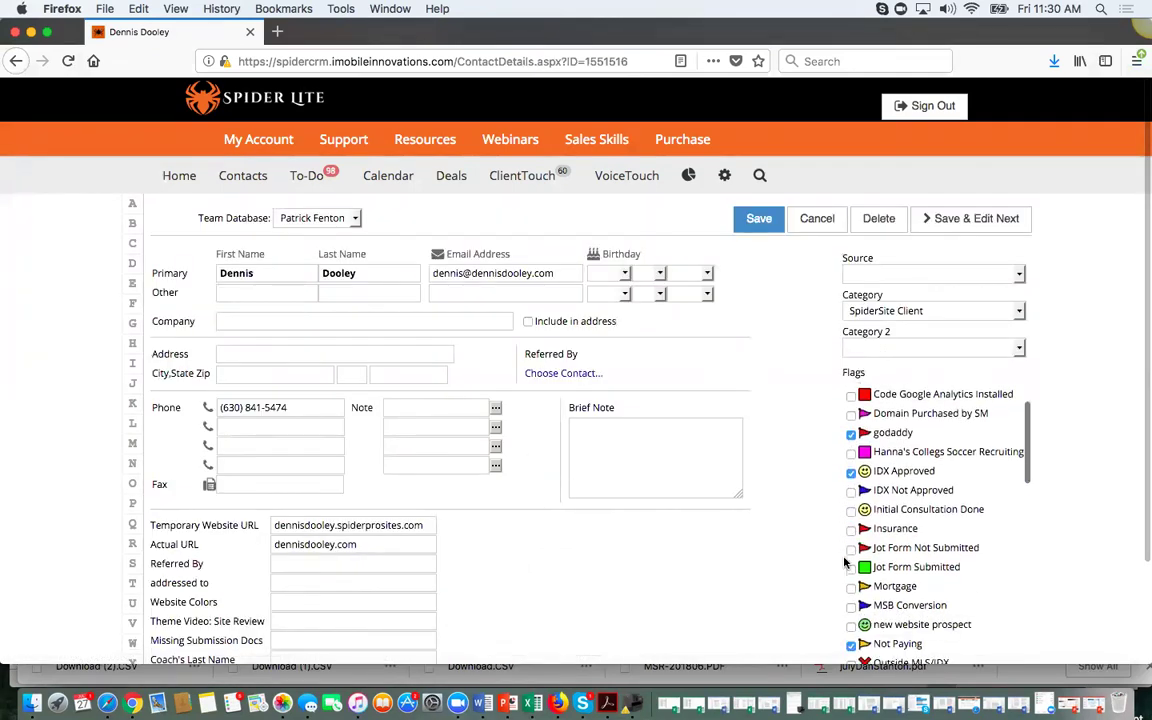
pyautogui.scroll(-3, 846, 565)
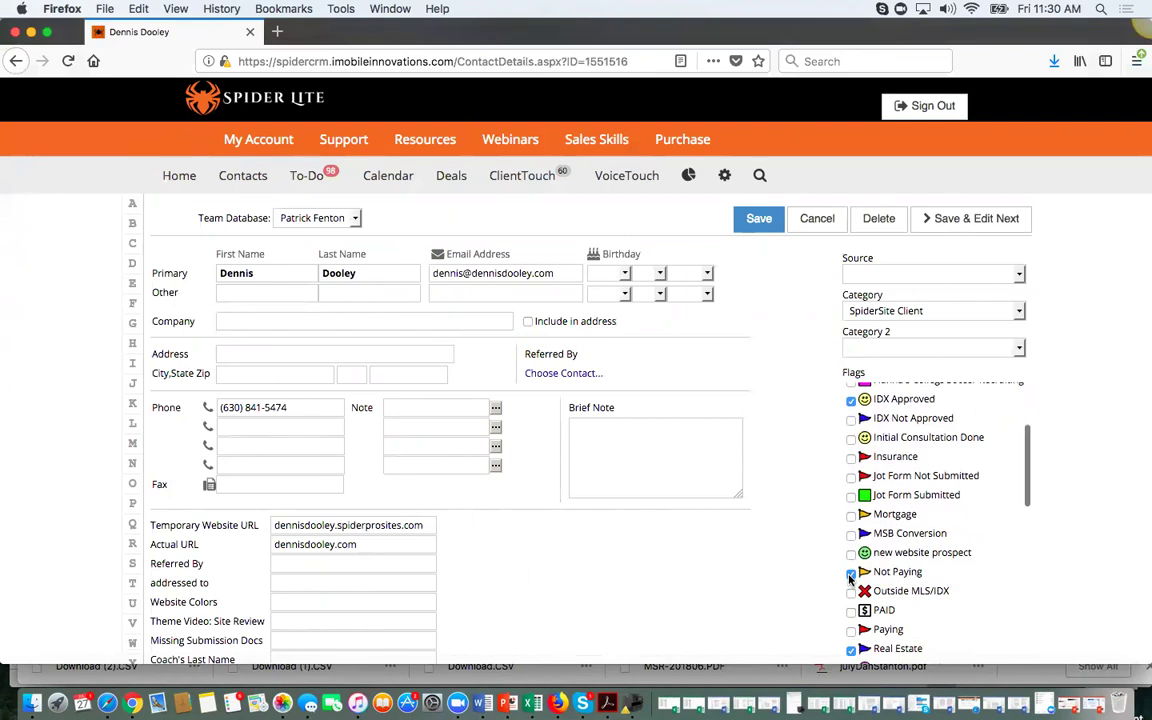
pyautogui.scroll(-1, 849, 578)
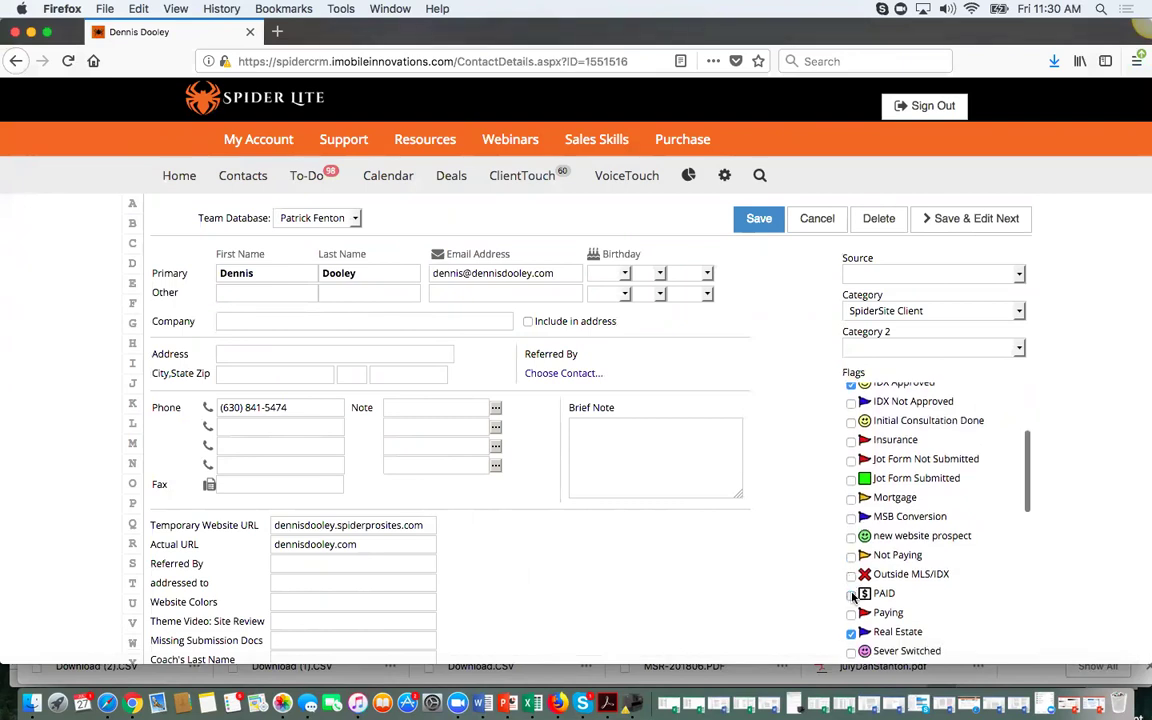
pyautogui.click(852, 595)
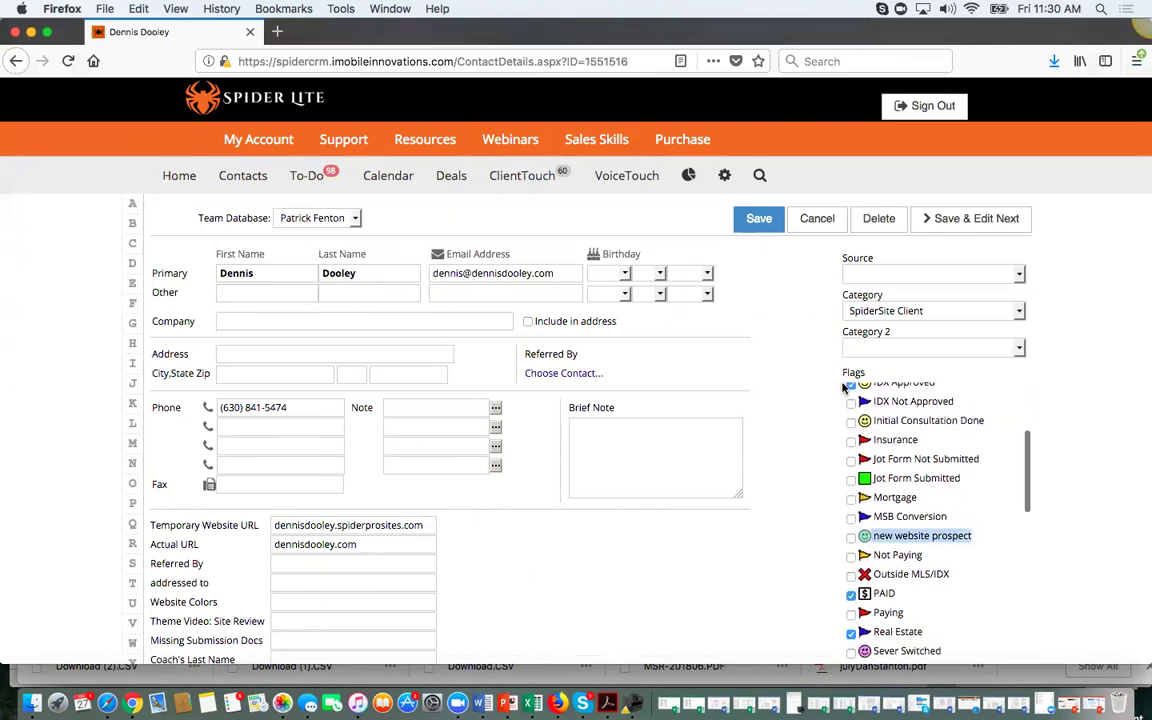
pyautogui.click(755, 220)
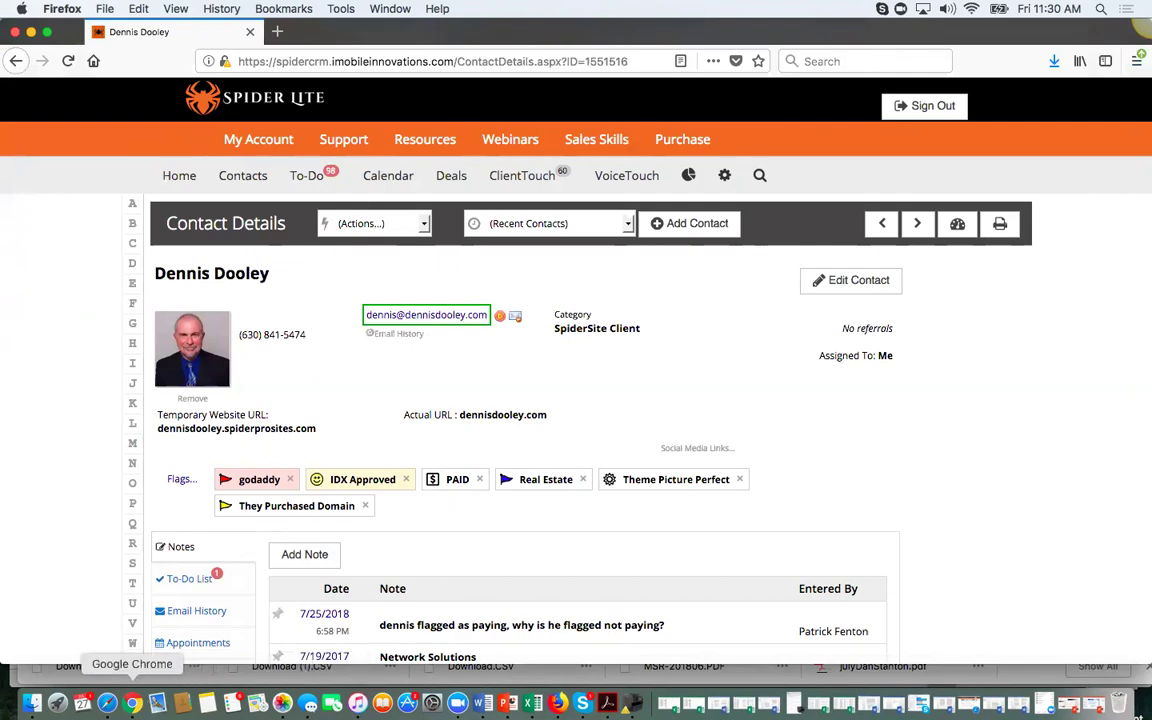
# Step: Switch back to Chrome and add the contacts in the Website Contact Me Form category to the ClientTouch workgroup
pyautogui.click(132, 703)
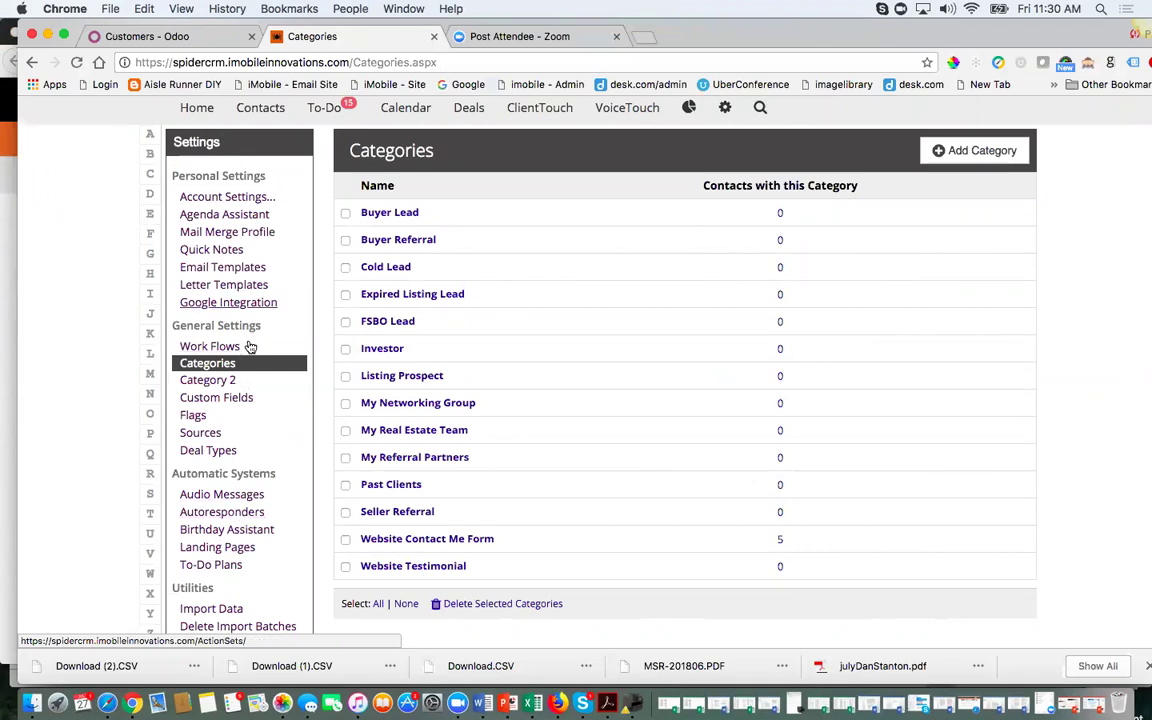
pyautogui.scroll(5, 342, 283)
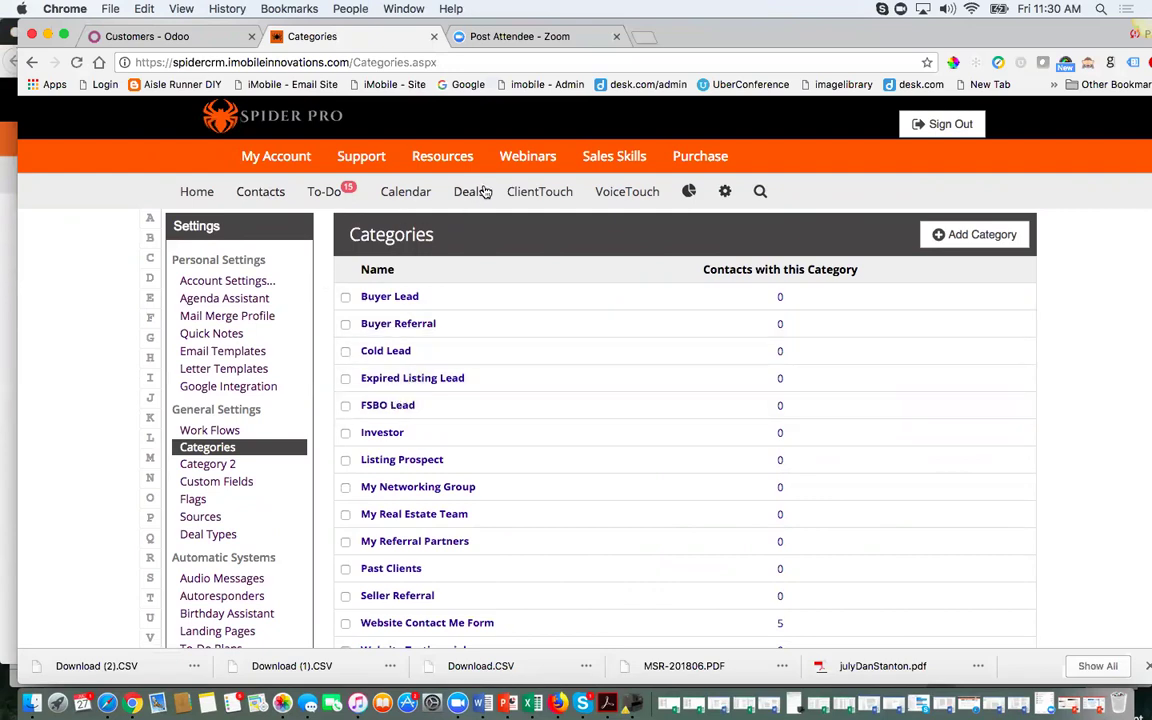
pyautogui.click(517, 199)
pyautogui.click(313, 284)
pyautogui.scroll(-1, 470, 440)
pyautogui.scroll(-2, 492, 466)
pyautogui.click(314, 526)
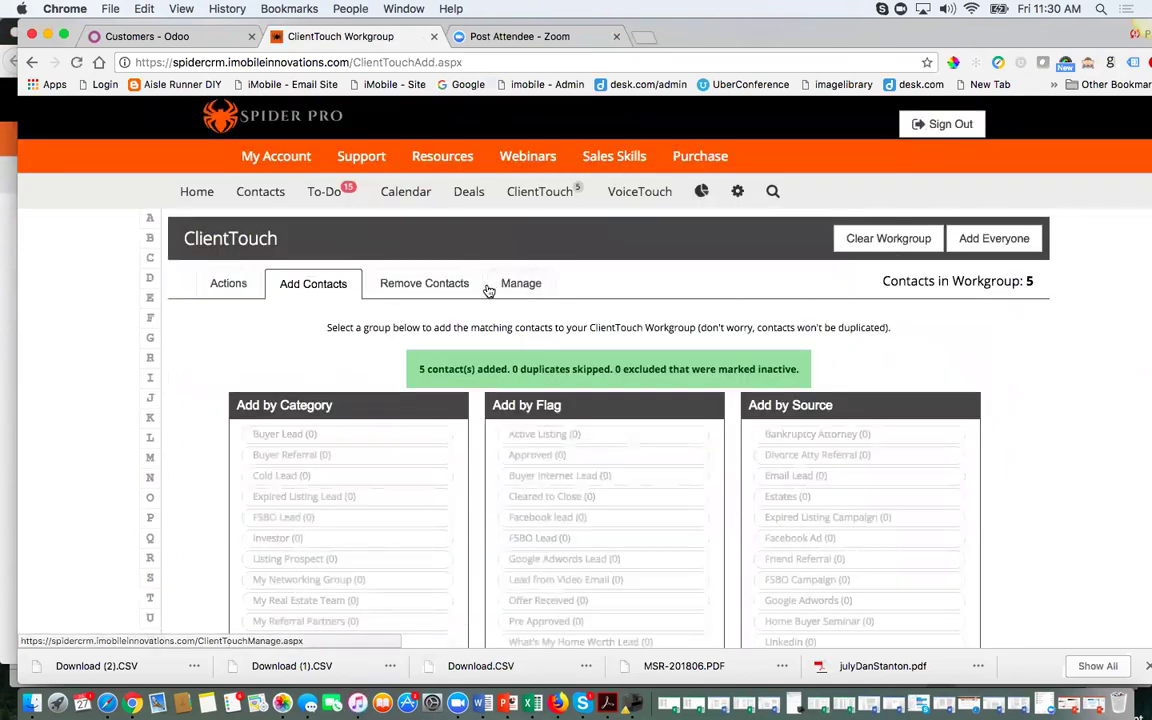
# Step: Mark all workgroup contacts for one-by-one removal except the second one
pyautogui.click(516, 284)
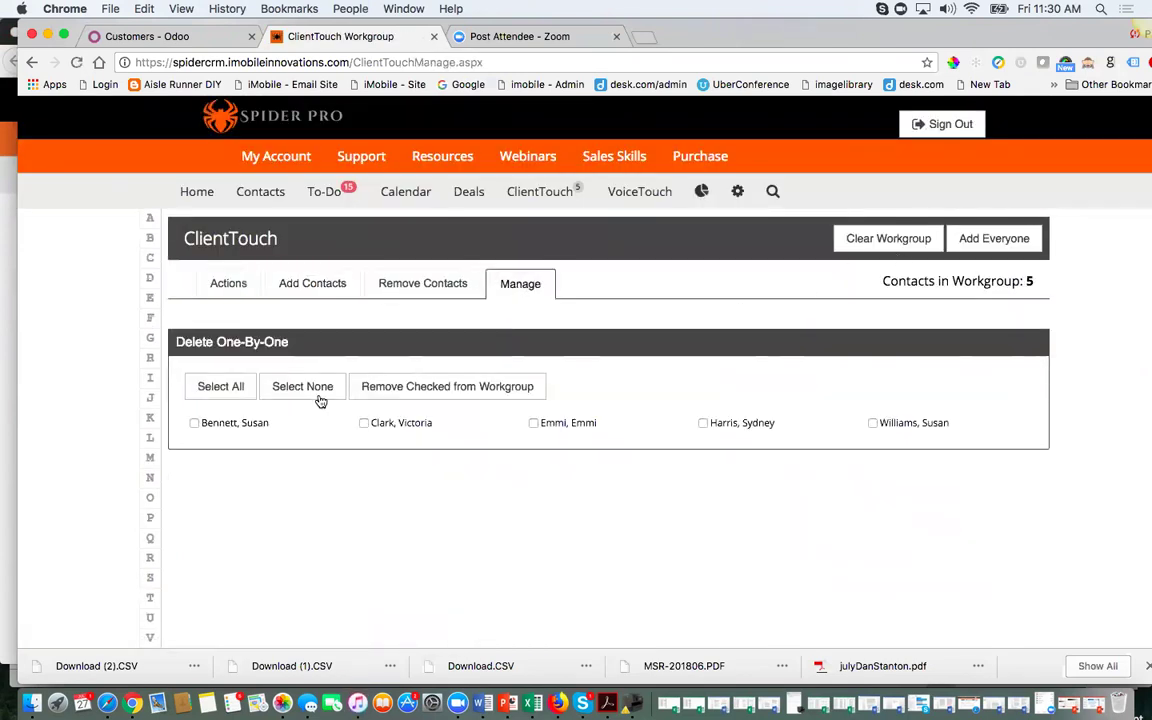
pyautogui.click(211, 395)
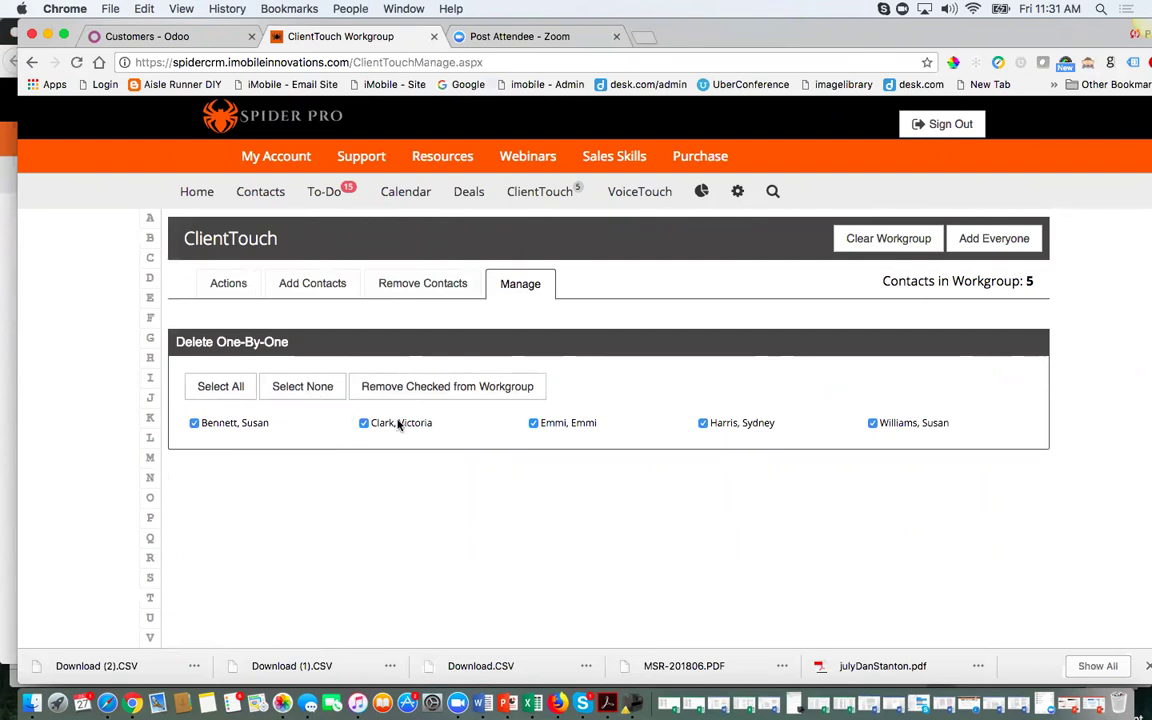
pyautogui.click(364, 423)
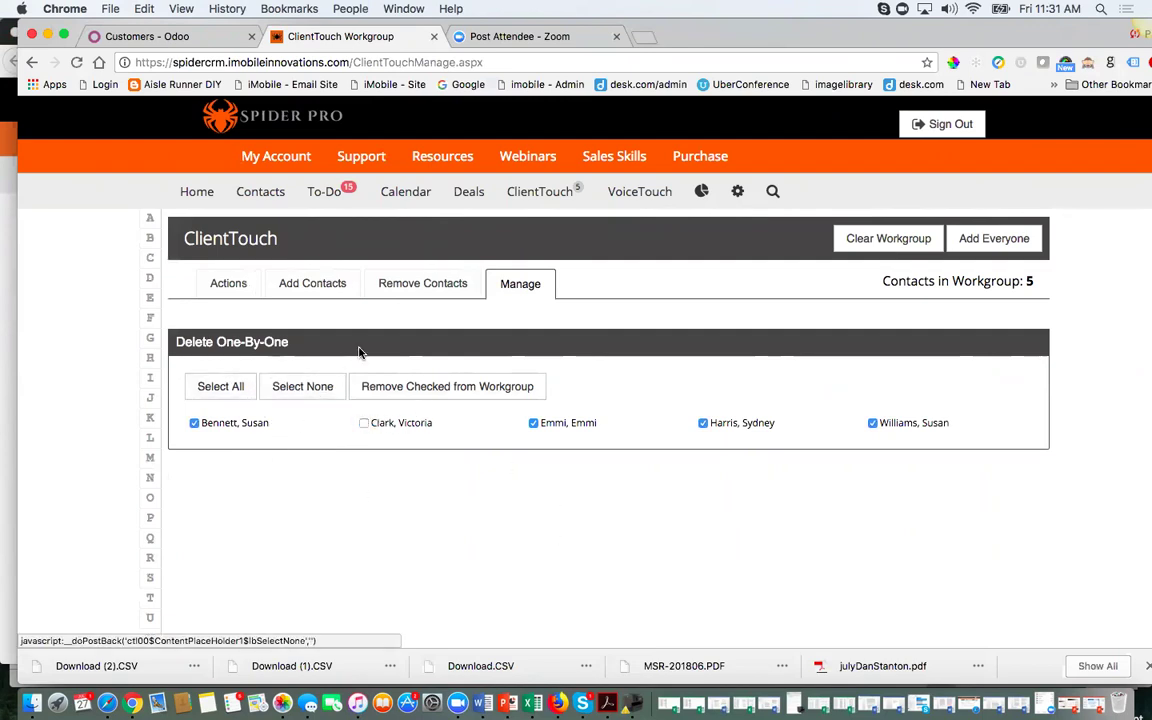
# Step: View the Group Edit options for the ClientTouch workgroup and return to the home page
pyautogui.click(228, 284)
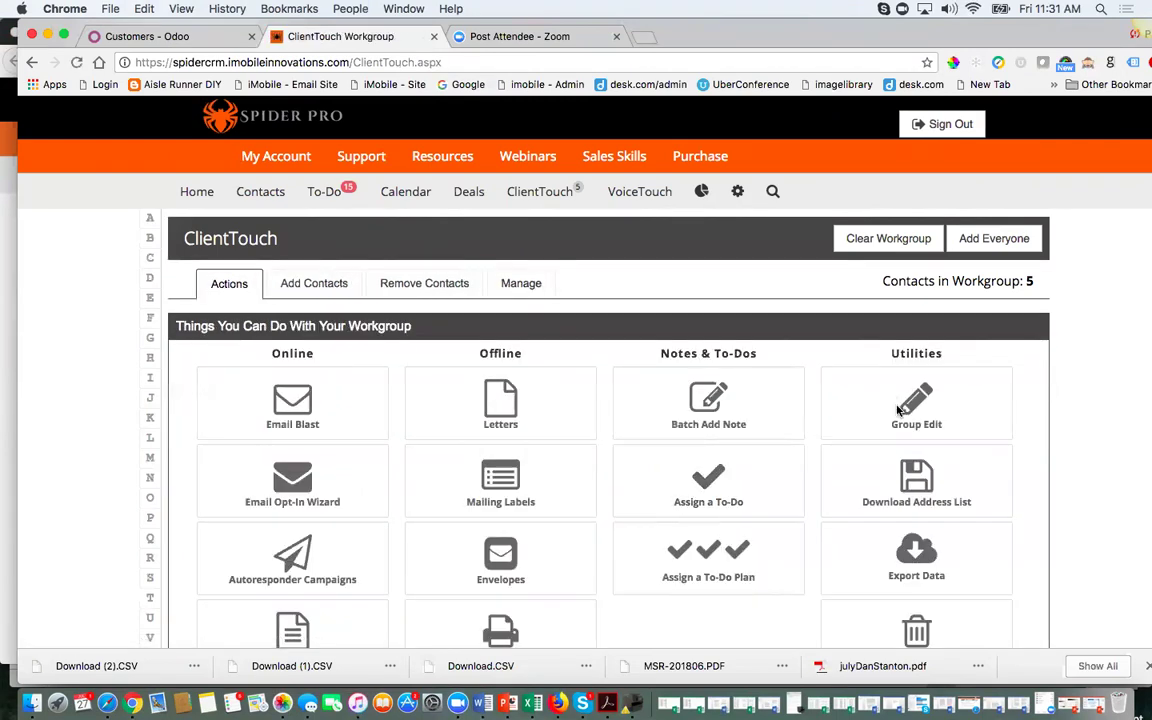
pyautogui.click(903, 405)
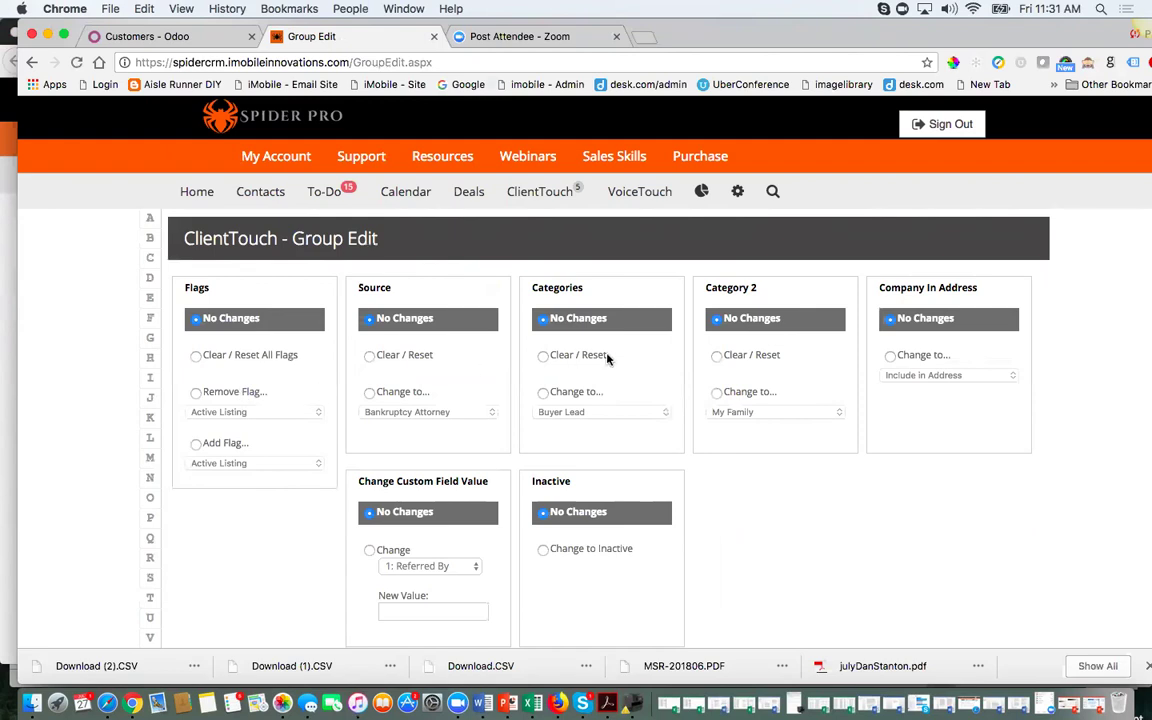
pyautogui.click(196, 193)
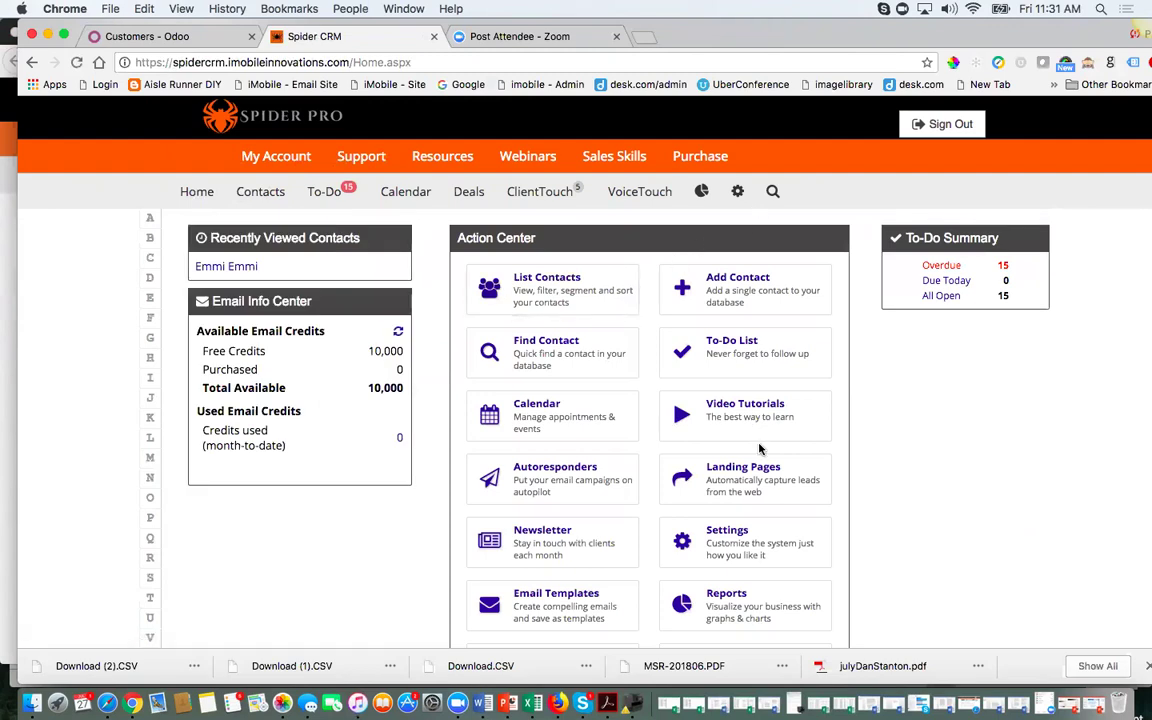
# Step: Review the to-do list and open the voicemail follow-up email task due 6/27/2018
pyautogui.click(325, 197)
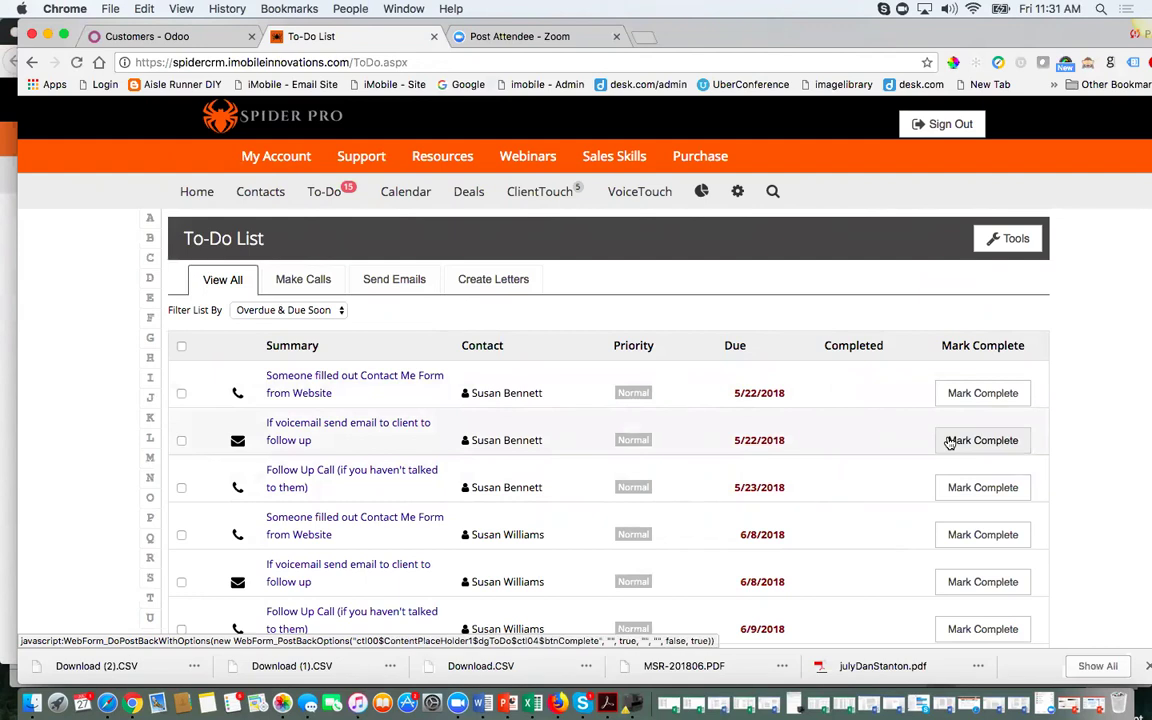
pyautogui.scroll(-2, 1079, 470)
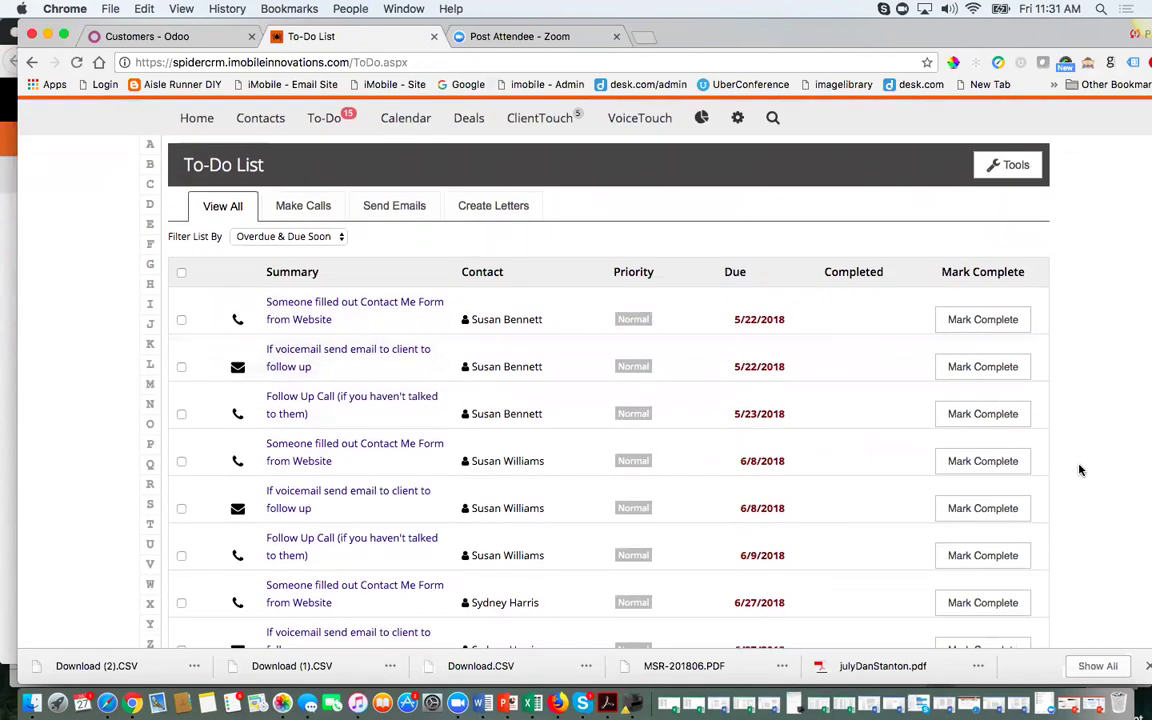
pyautogui.scroll(-3, 1079, 470)
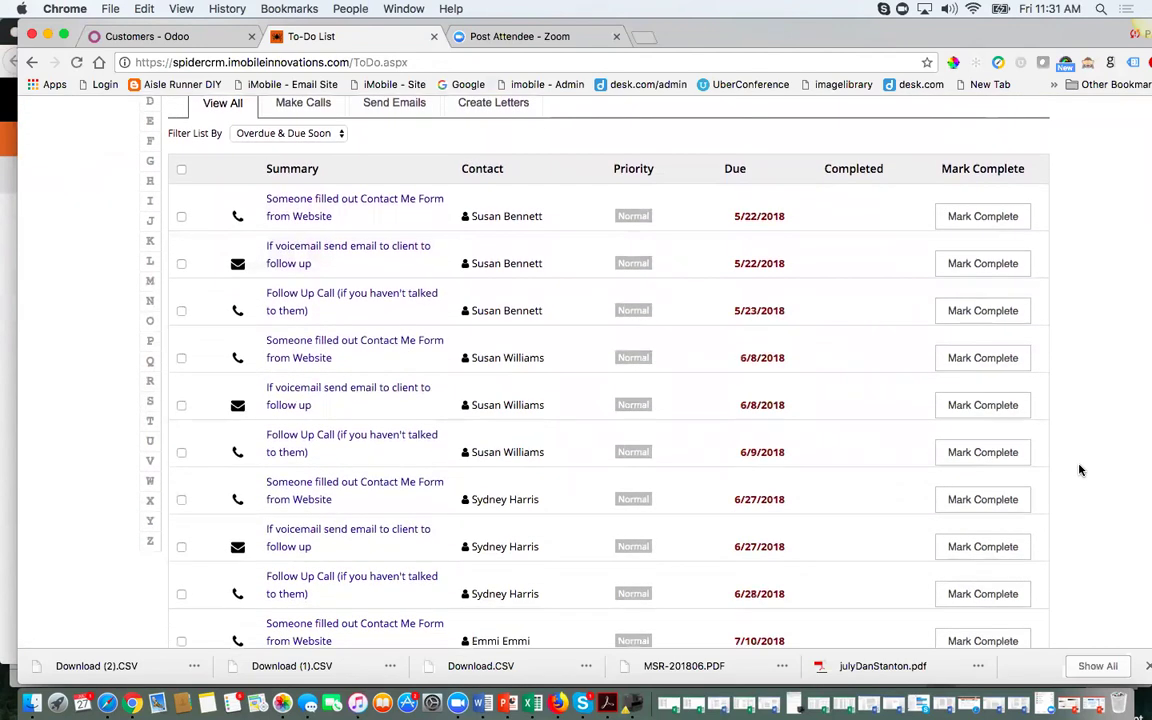
pyautogui.click(396, 535)
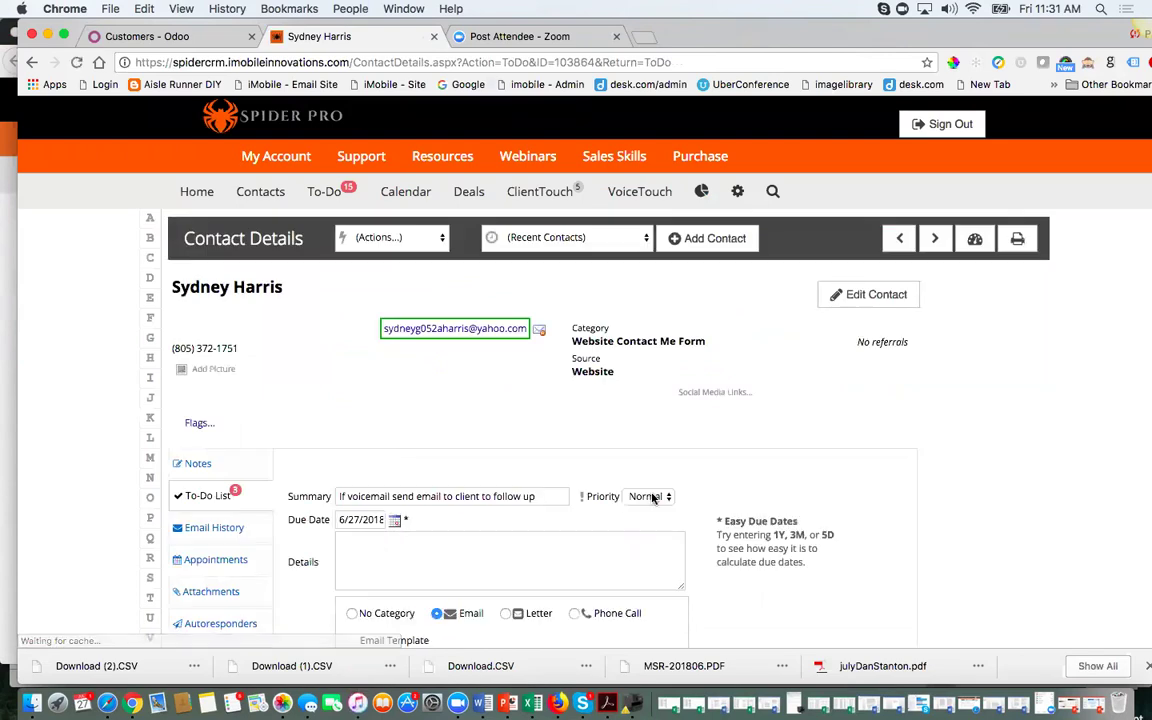
# Step: Try Review & Send on the follow-up task, view the available email templates, and leave the task without saving
pyautogui.scroll(-4, 400, 530)
pyautogui.click(411, 516)
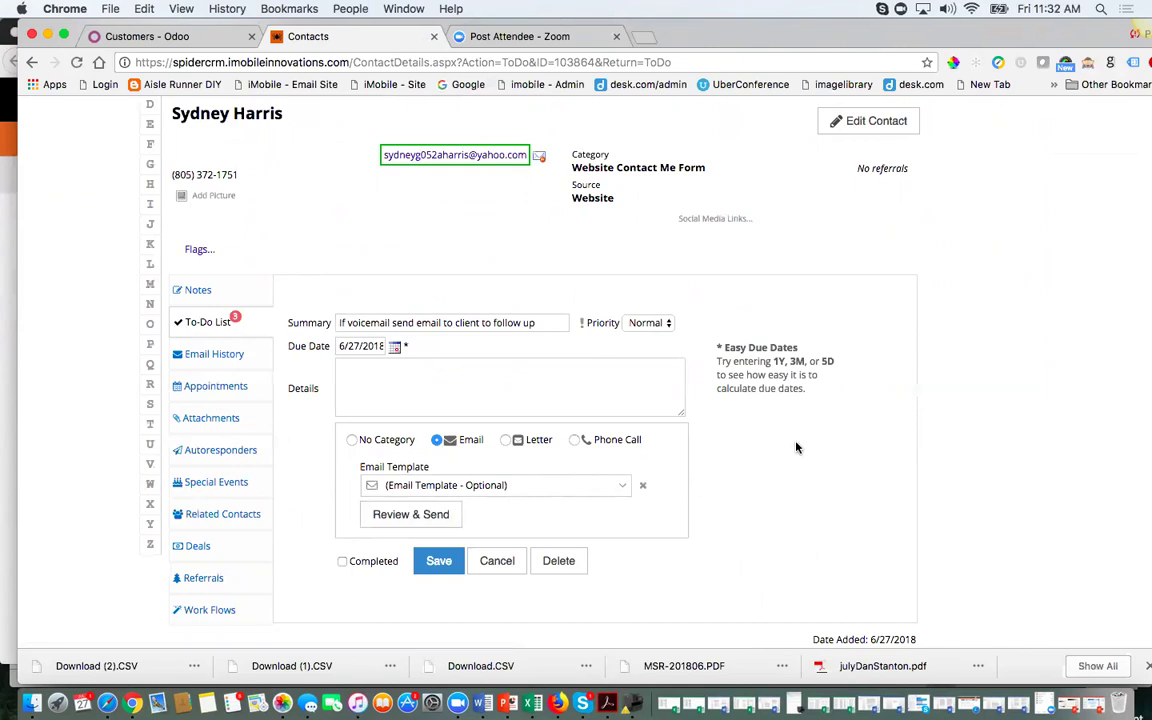
pyautogui.click(411, 514)
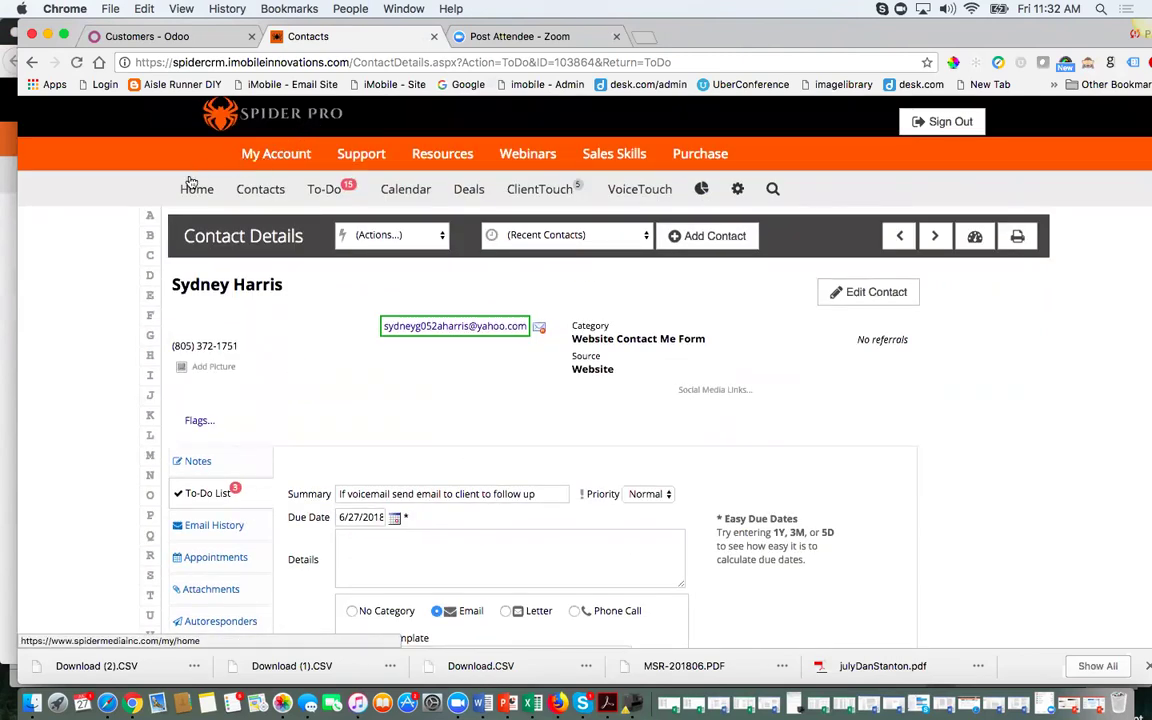
pyautogui.scroll(-4, 480, 370)
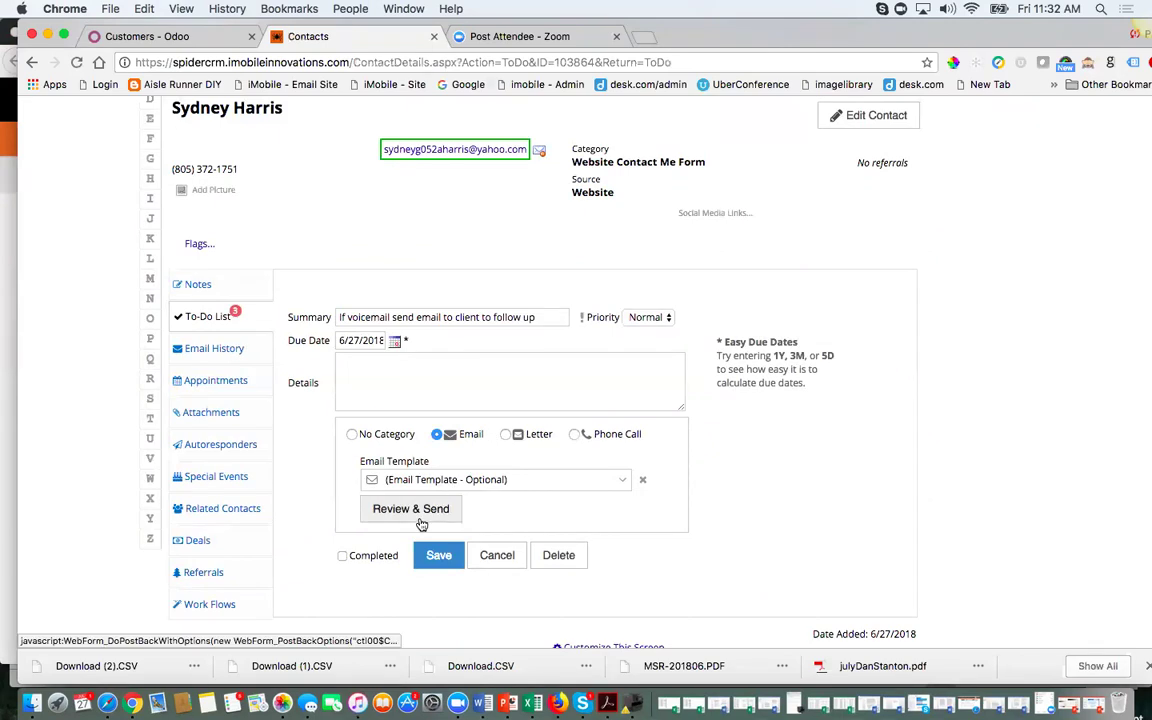
pyautogui.click(498, 481)
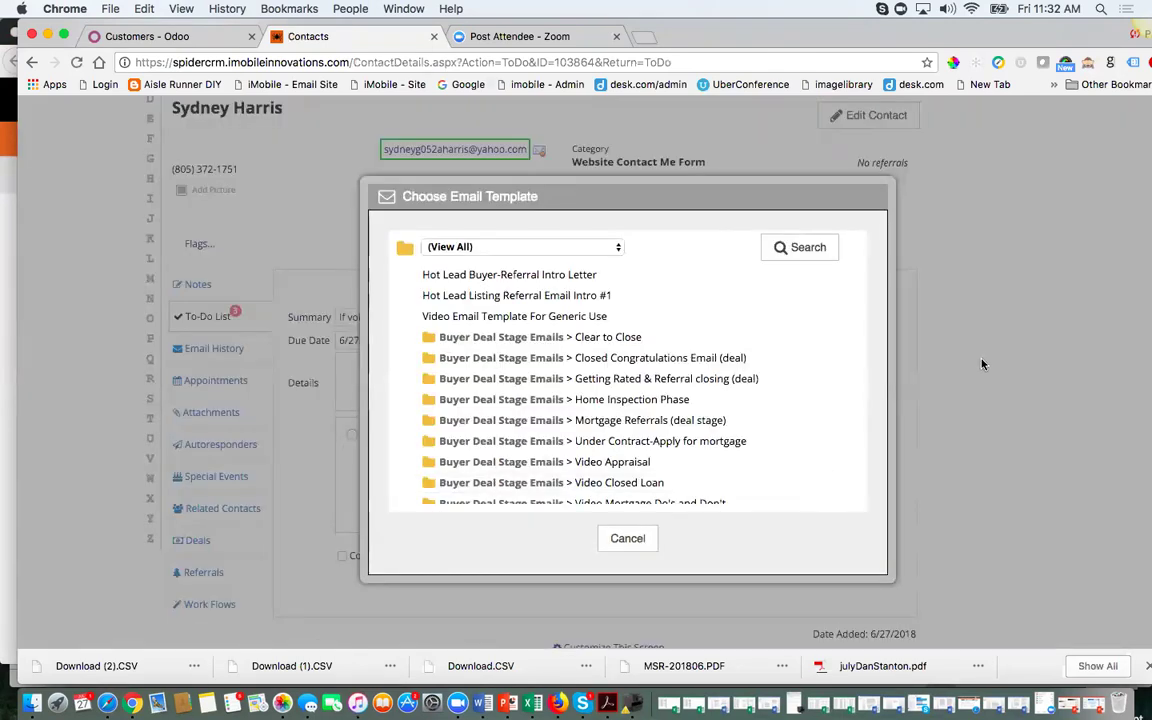
pyautogui.click(627, 538)
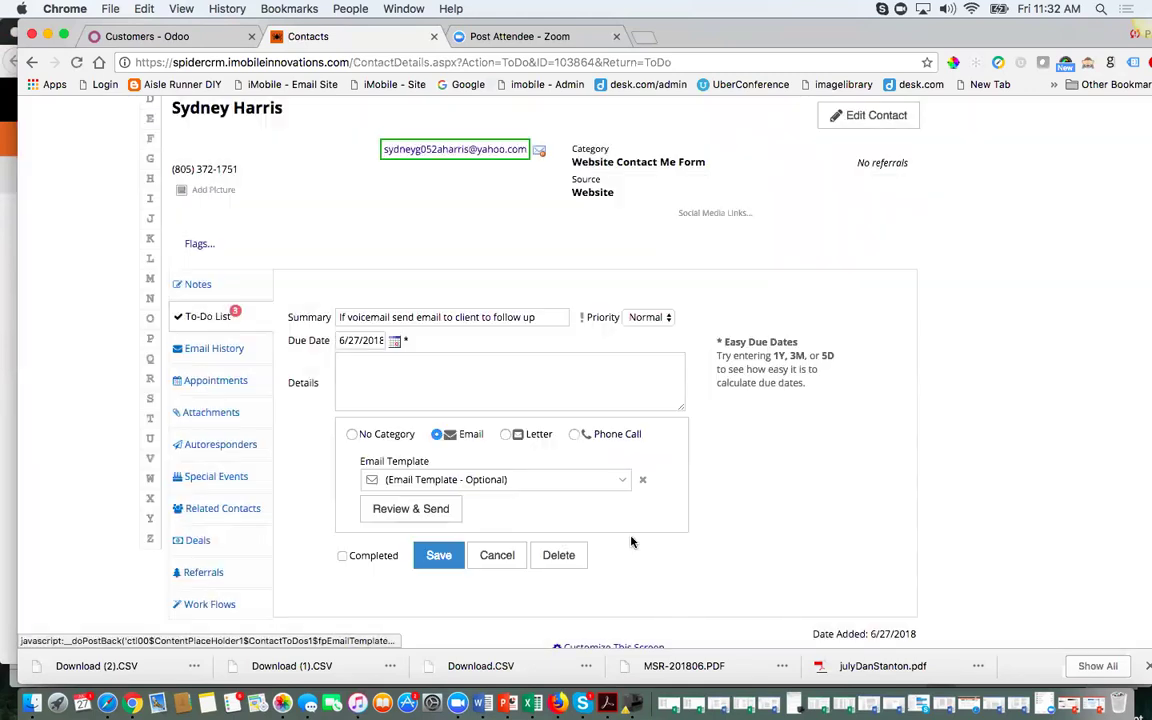
pyautogui.click(511, 553)
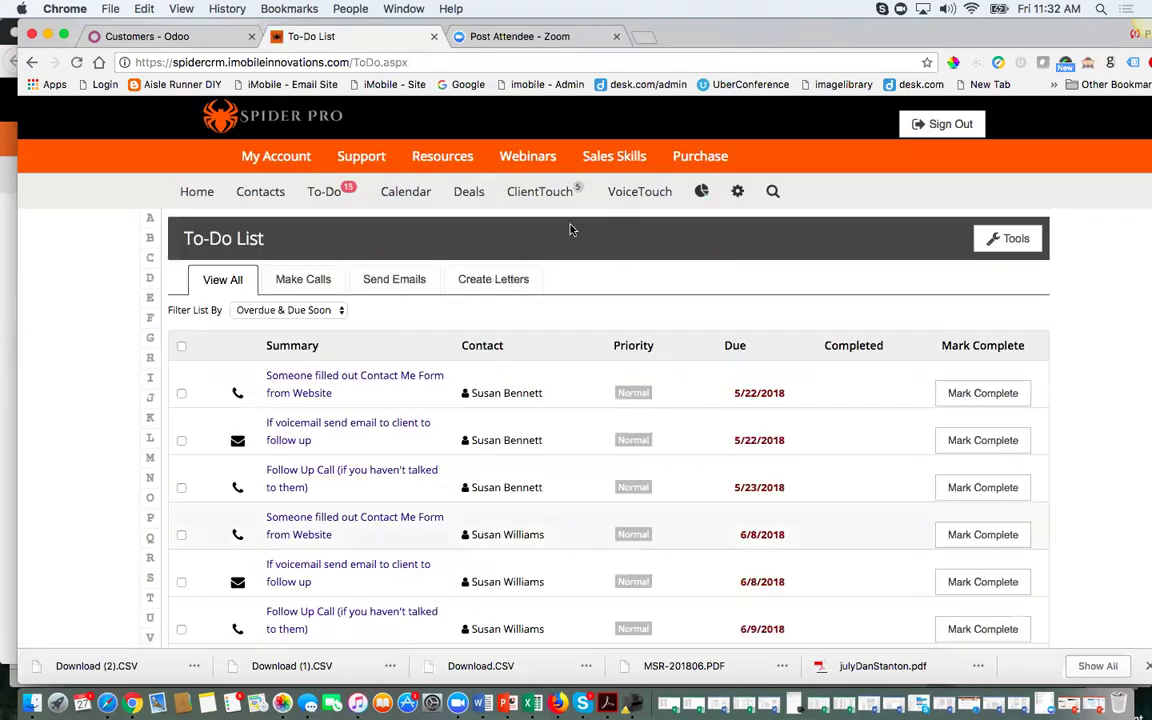
# Step: Return to the home page and review all the Action Center options down to the page footer
pyautogui.click(185, 198)
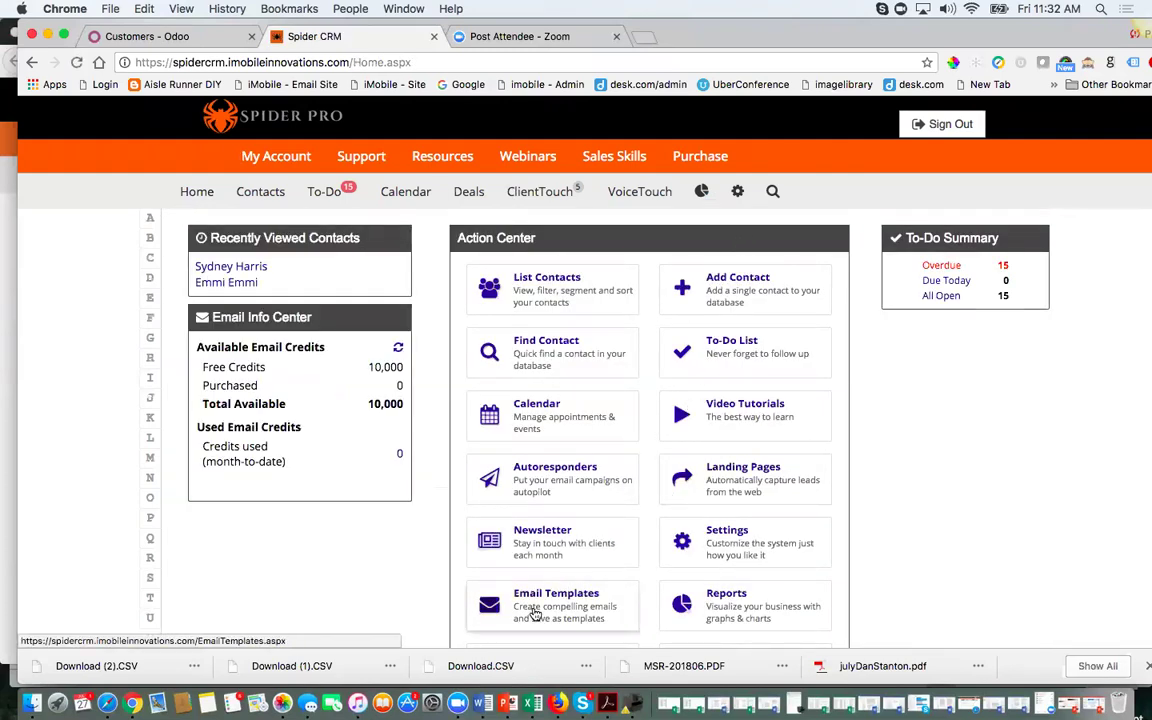
pyautogui.scroll(-3, 740, 540)
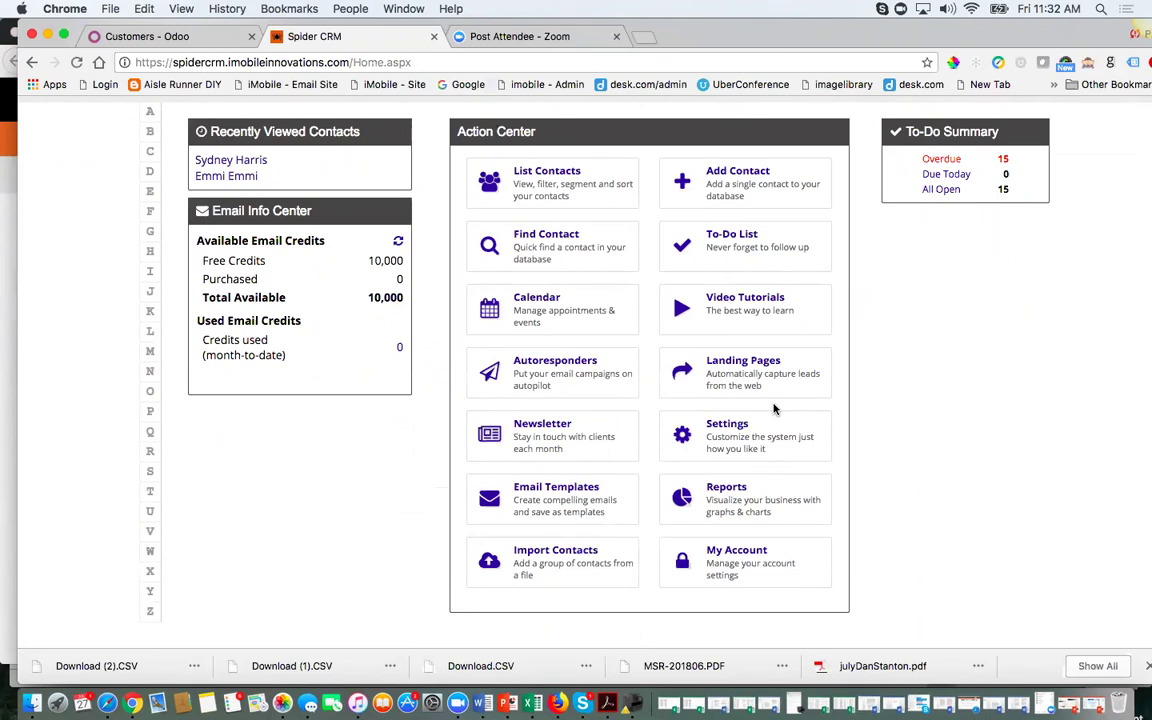
pyautogui.scroll(-2, 775, 409)
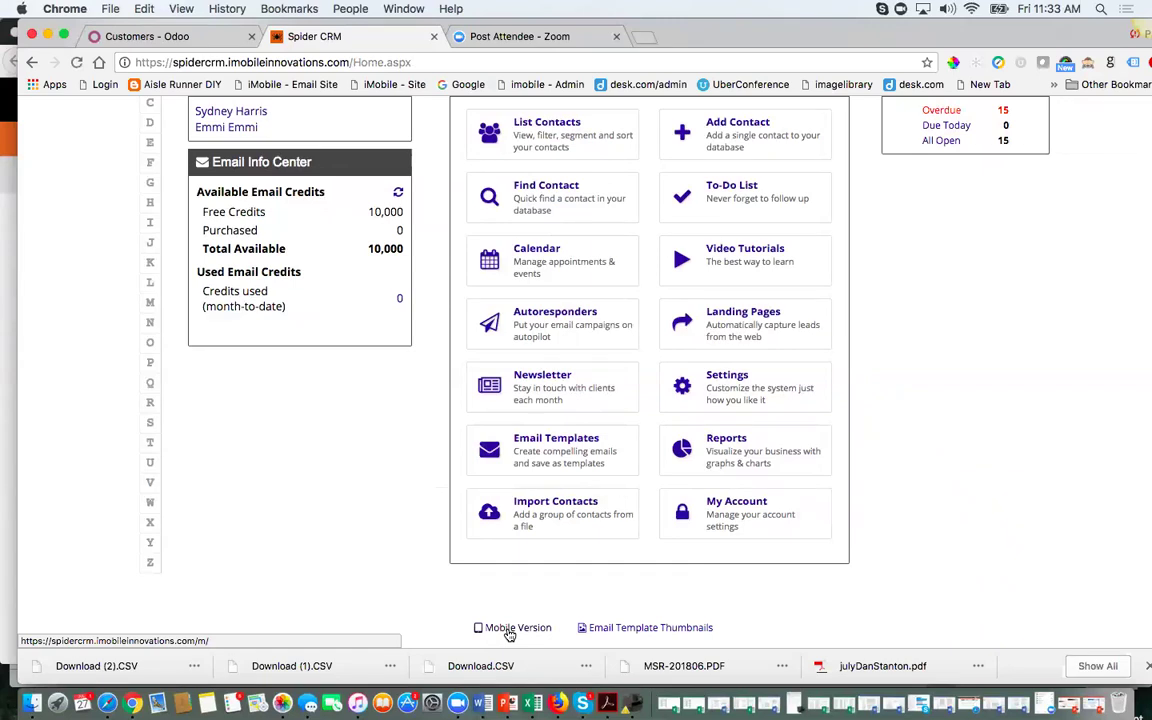
pyautogui.scroll(3, 509, 634)
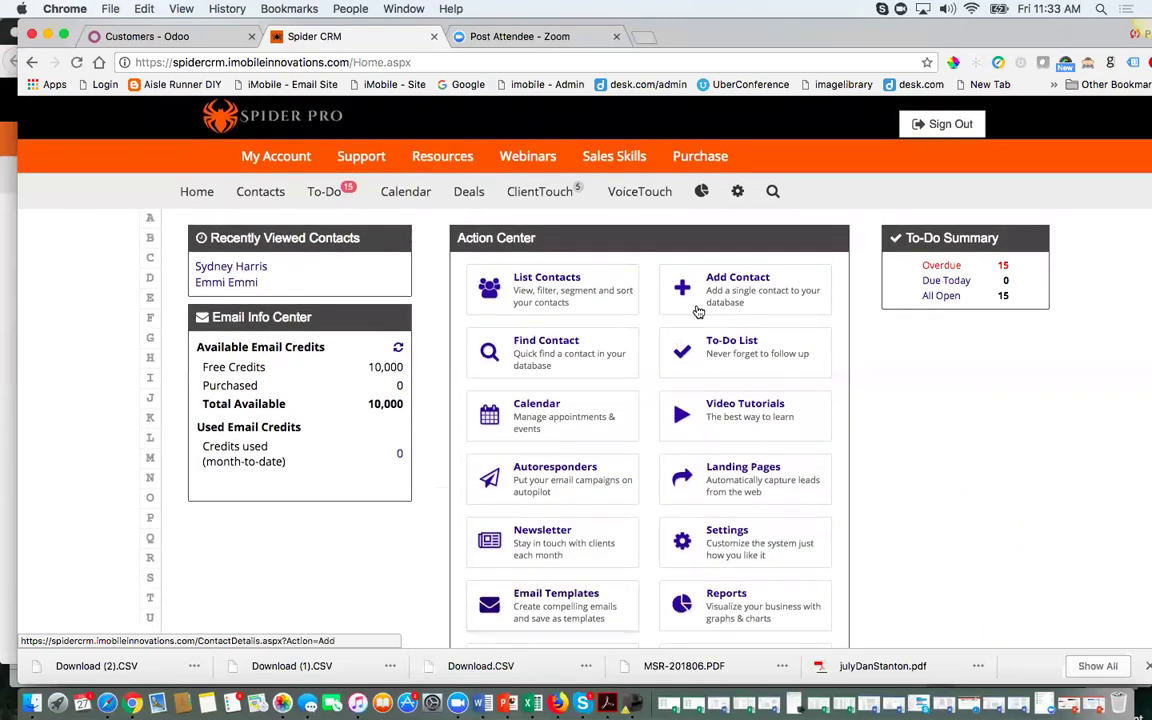
# Step: Open the Work Flows list in the CRM settings and review the buyer and listing deal workflows
pyautogui.click(738, 192)
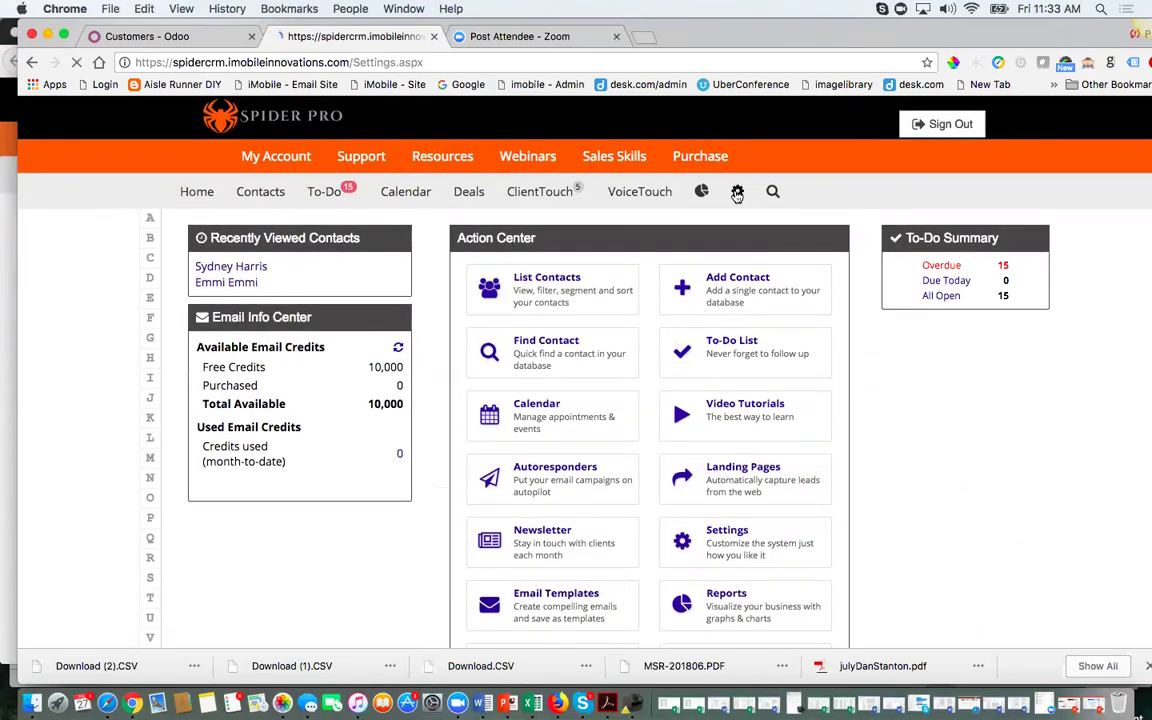
pyautogui.click(203, 432)
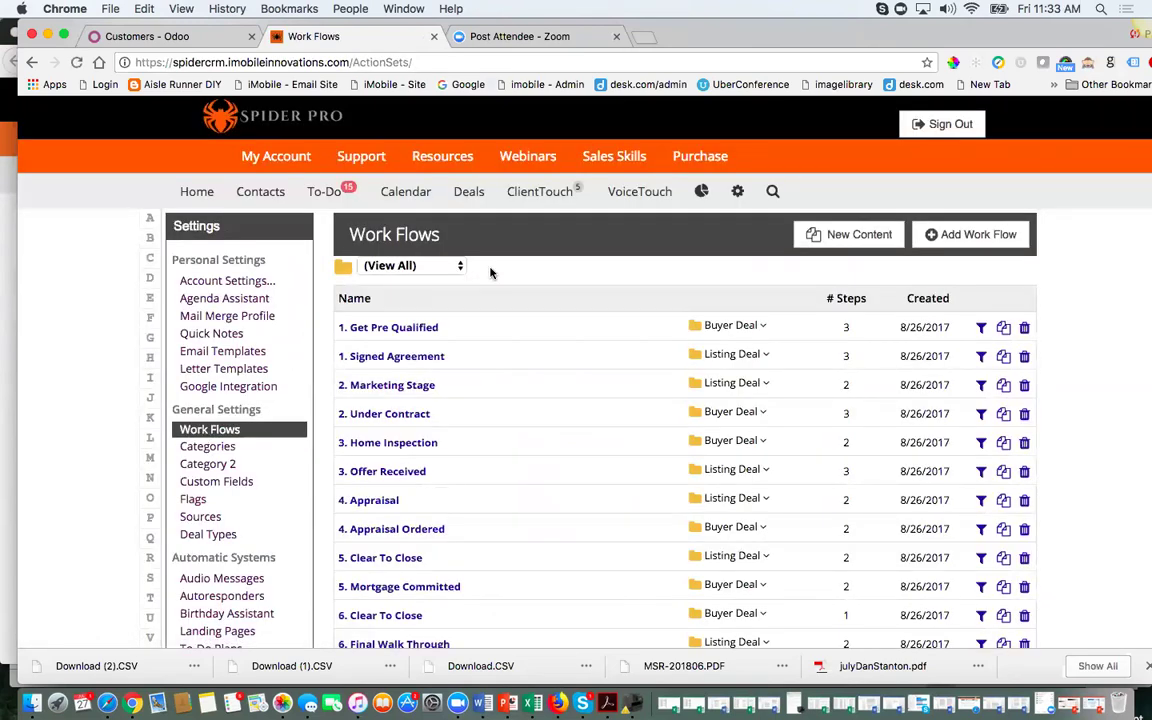
pyautogui.scroll(-1, 470, 471)
pyautogui.scroll(-1, 470, 471)
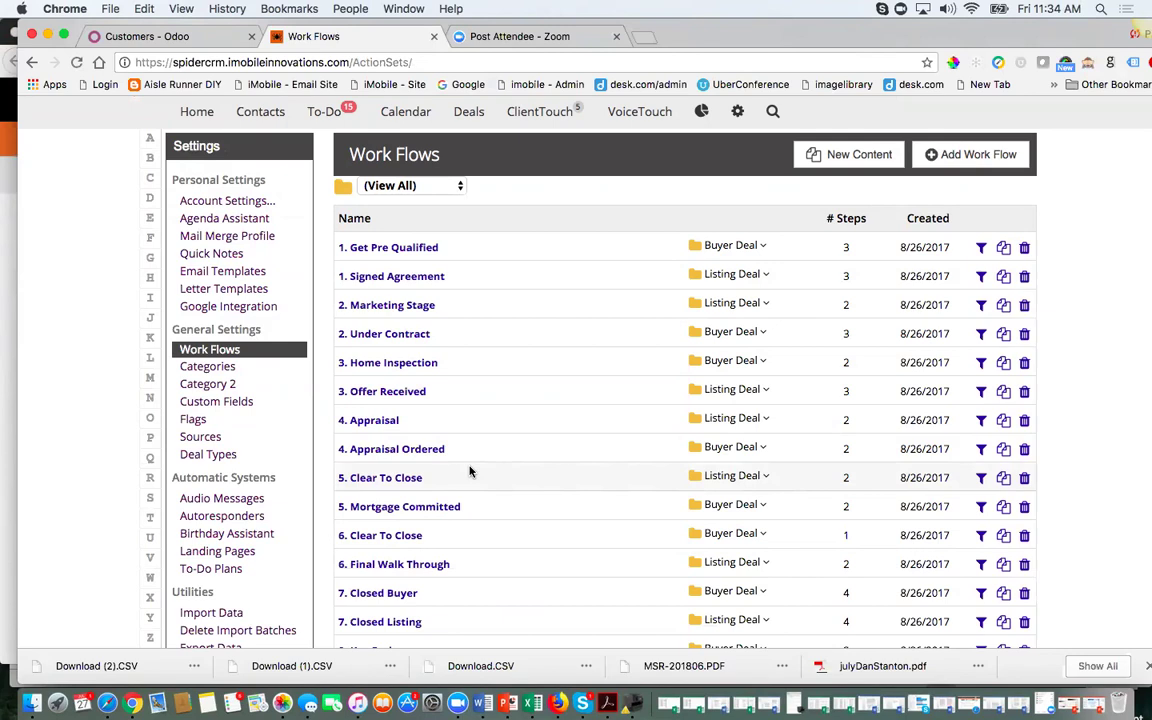
pyautogui.scroll(2, 470, 472)
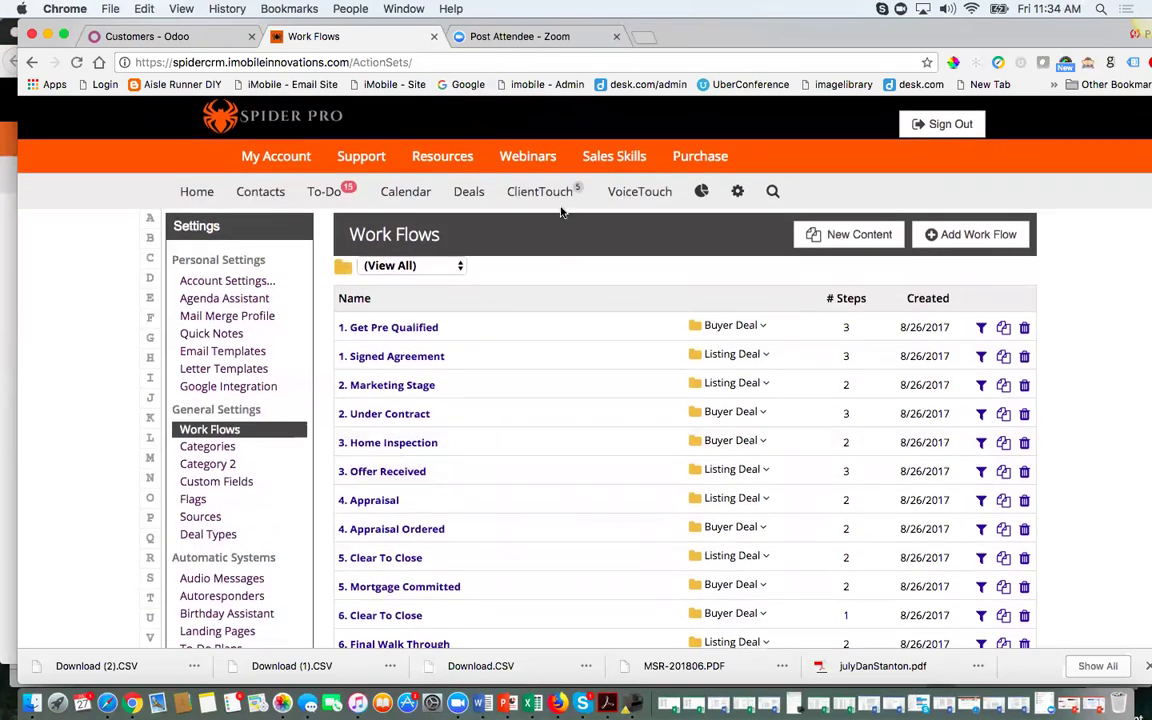
# Step: View the ClientTouch workgroup actions and open the contact list with its basic search filters
pyautogui.click(552, 193)
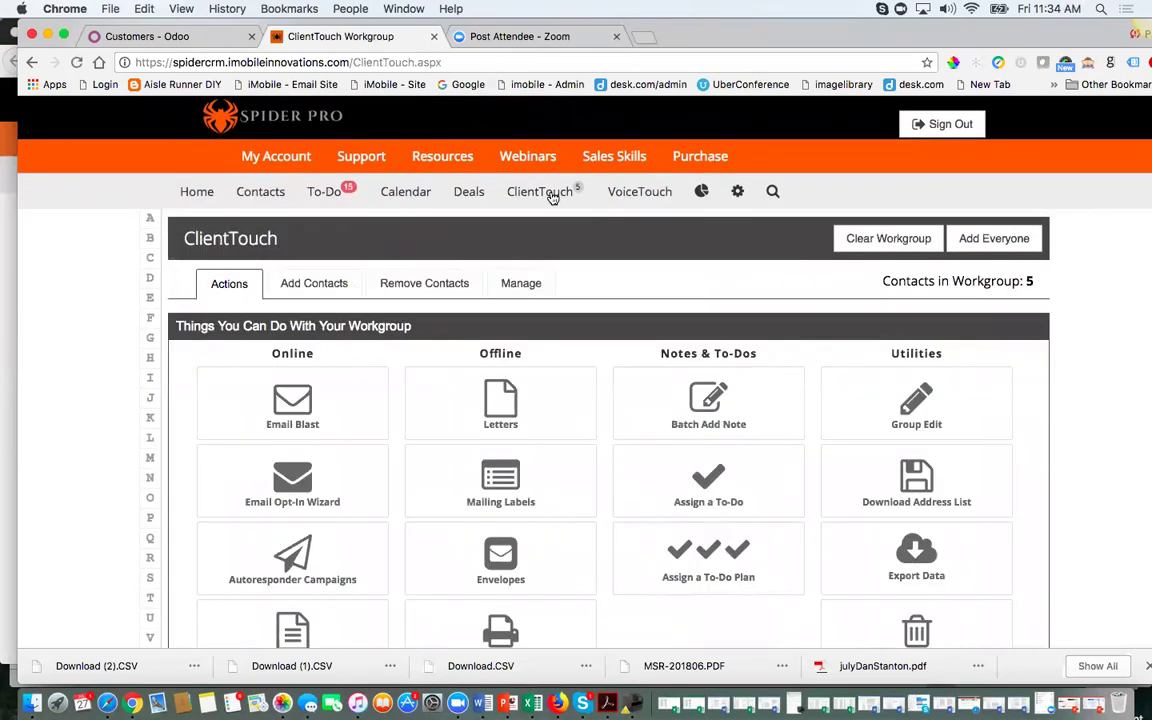
pyautogui.click(258, 194)
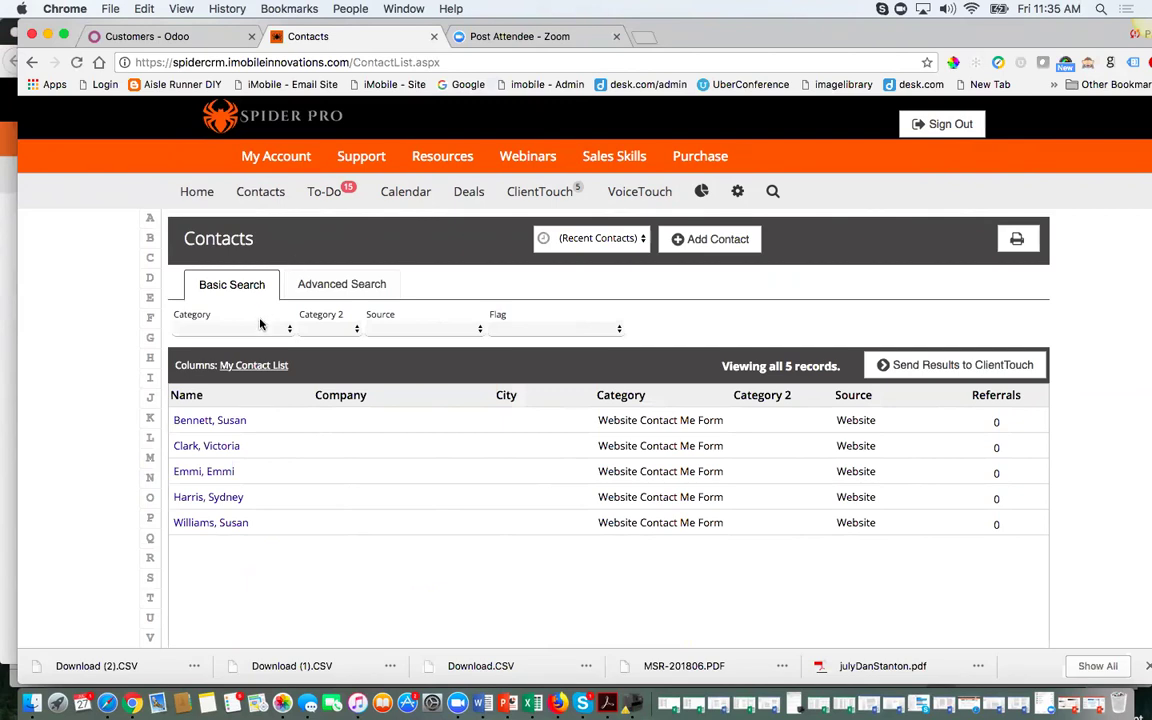
# Step: Open the Amazon website in a new browser tab
pyautogui.click(643, 38)
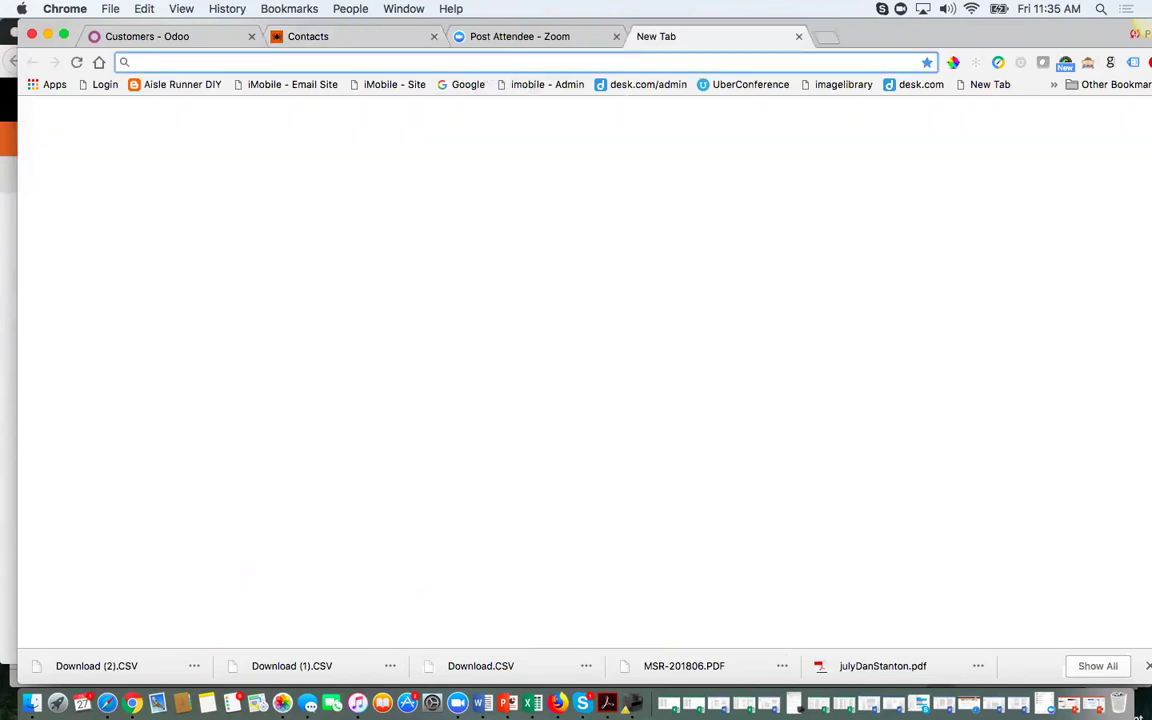
pyautogui.write('ama')
pyautogui.press('Return')
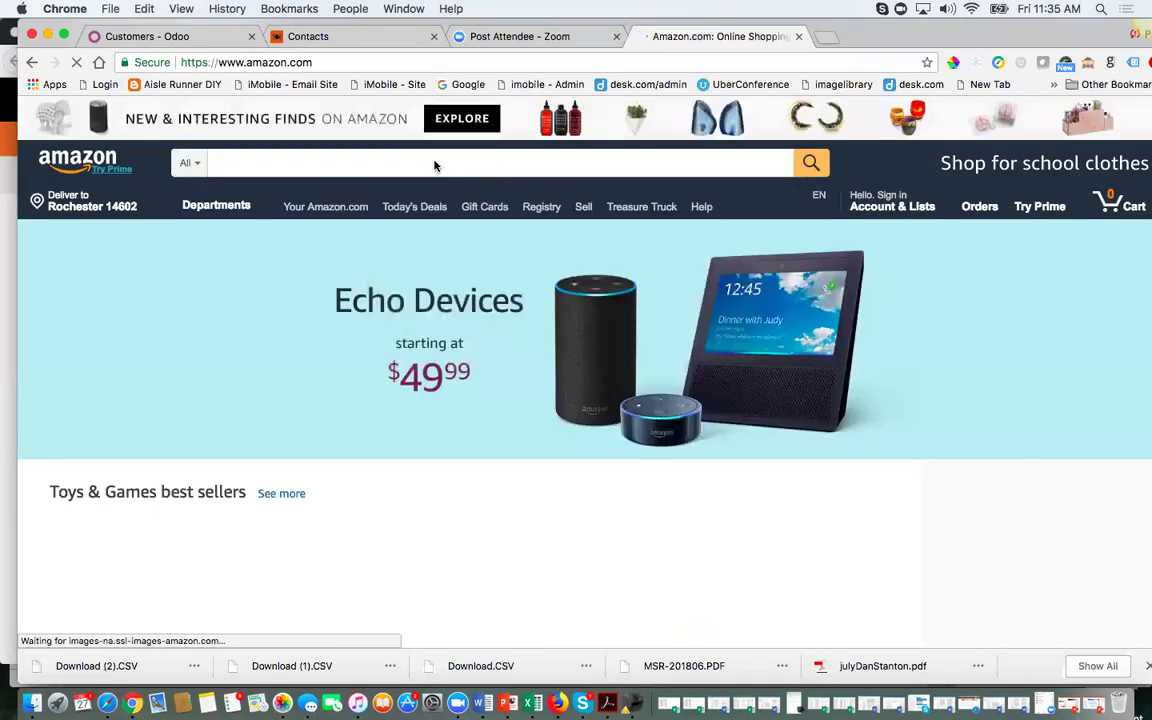
# Step: Search Amazon for "jab jab jab right hook" and look through the book results
pyautogui.write('z')
pyautogui.press('BackSpace')
pyautogui.write('jab')
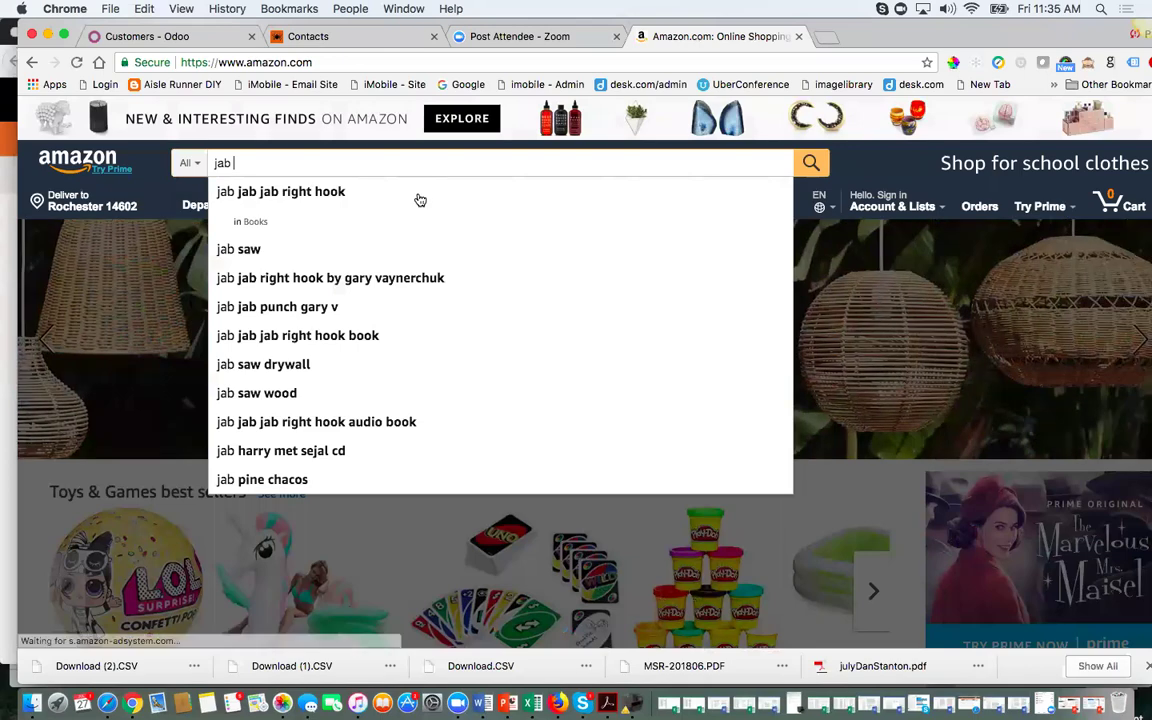
pyautogui.click(345, 191)
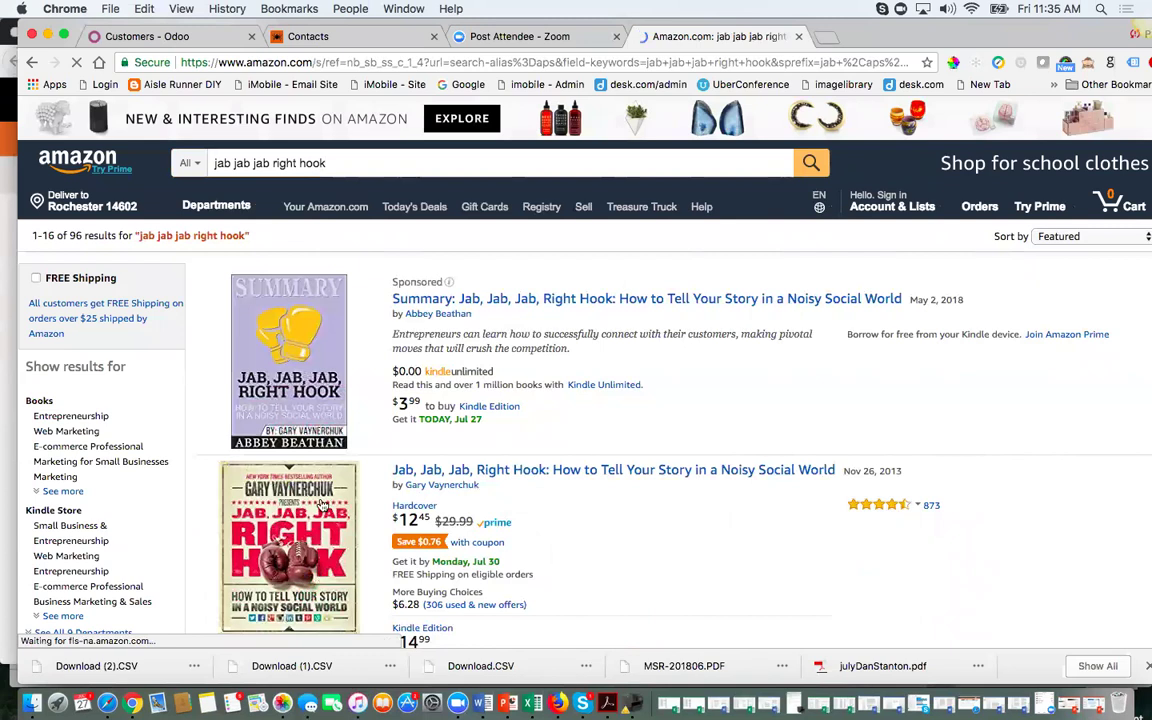
pyautogui.scroll(-2, 323, 511)
pyautogui.scroll(-1, 323, 511)
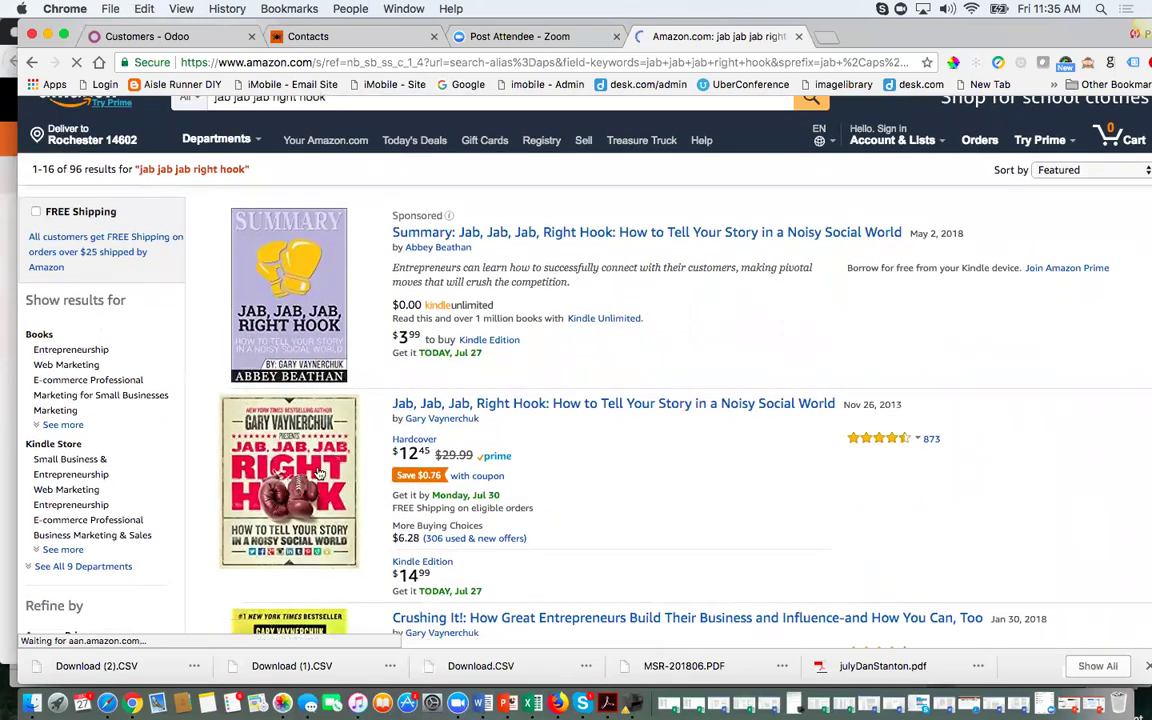
pyautogui.scroll(-2, 312, 490)
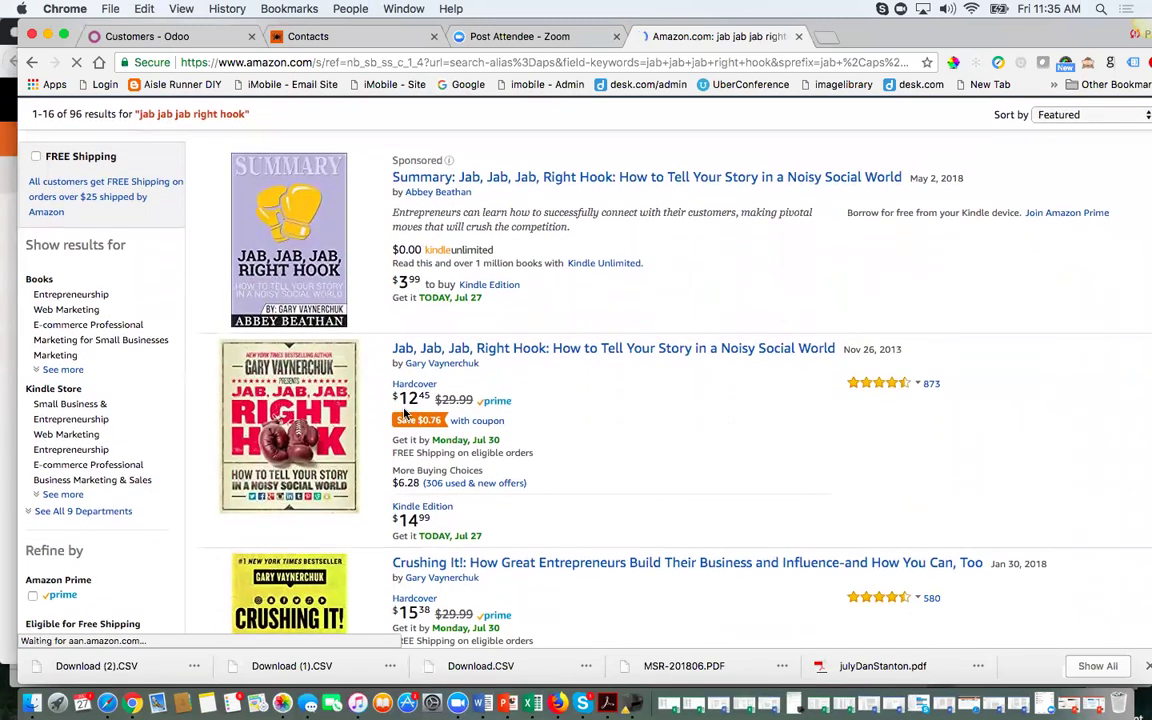